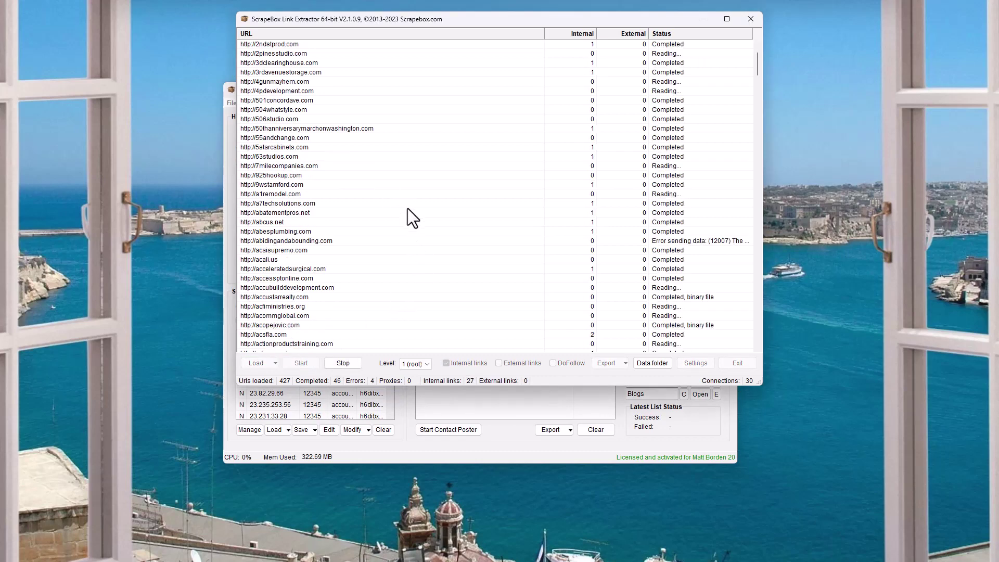
- Scroll the Link Extractor's URL/Status list while it checks the 427 URLs until the run finishes
scroll(411, 216, "down", 20)
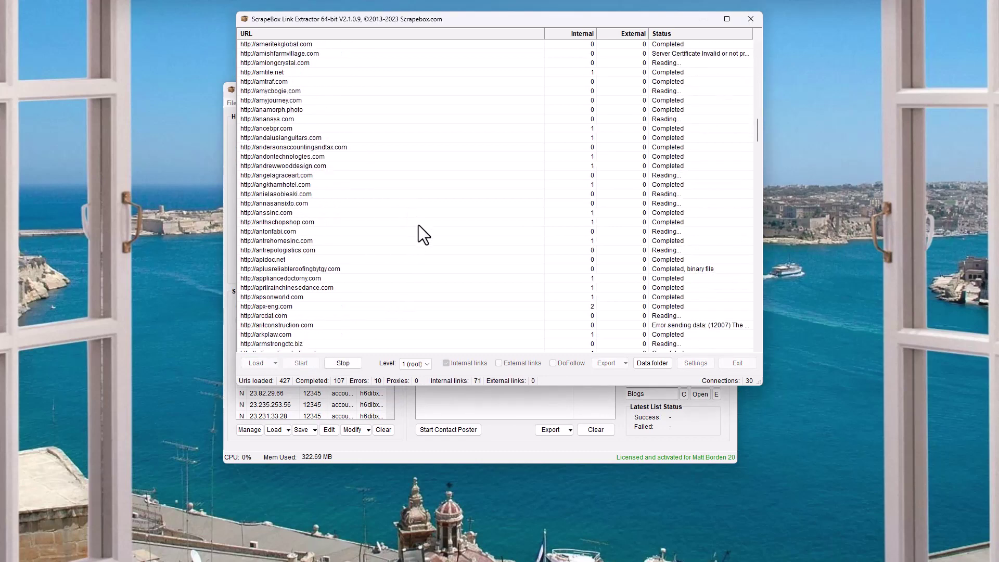
scroll(422, 229, "down", 20)
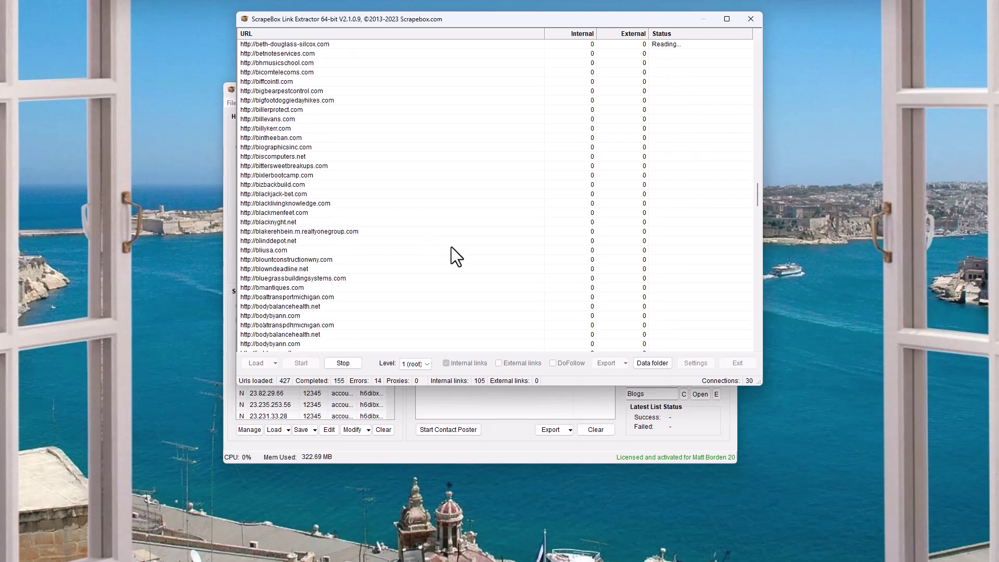
scroll(474, 231, "up", 1)
scroll(473, 231, "down", 4)
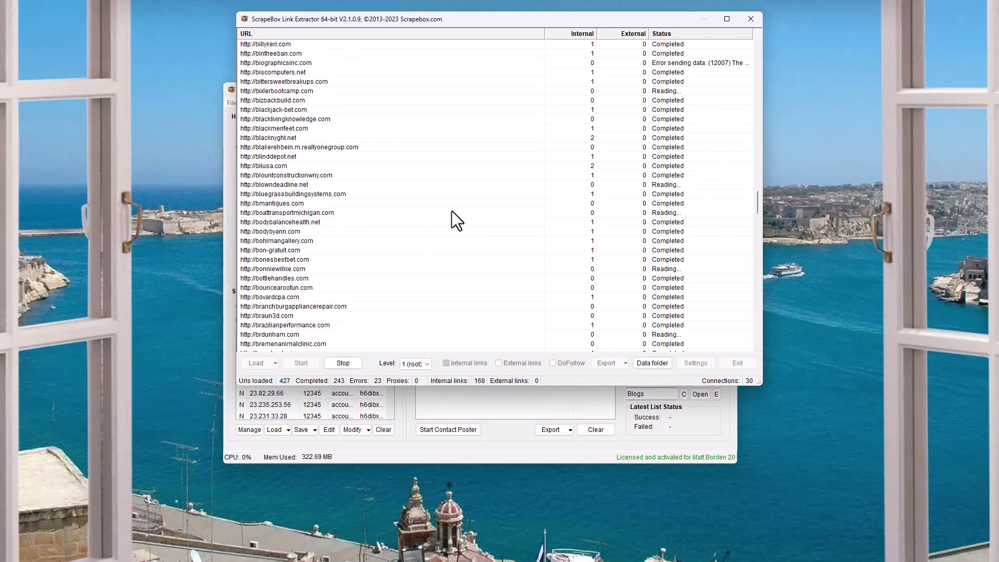
scroll(451, 210, "down", 20)
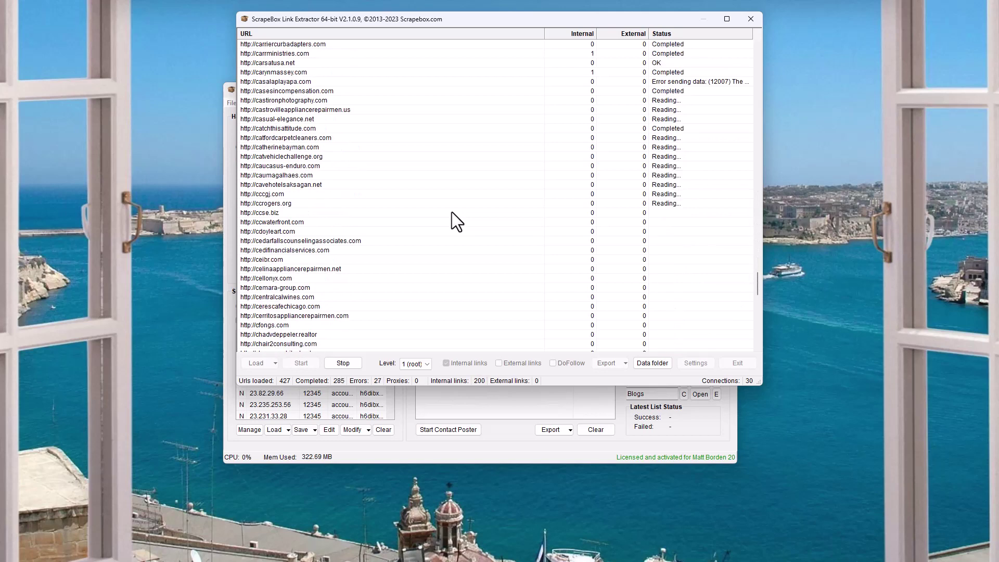
scroll(458, 236, "down", 5)
scroll(467, 248, "down", 20)
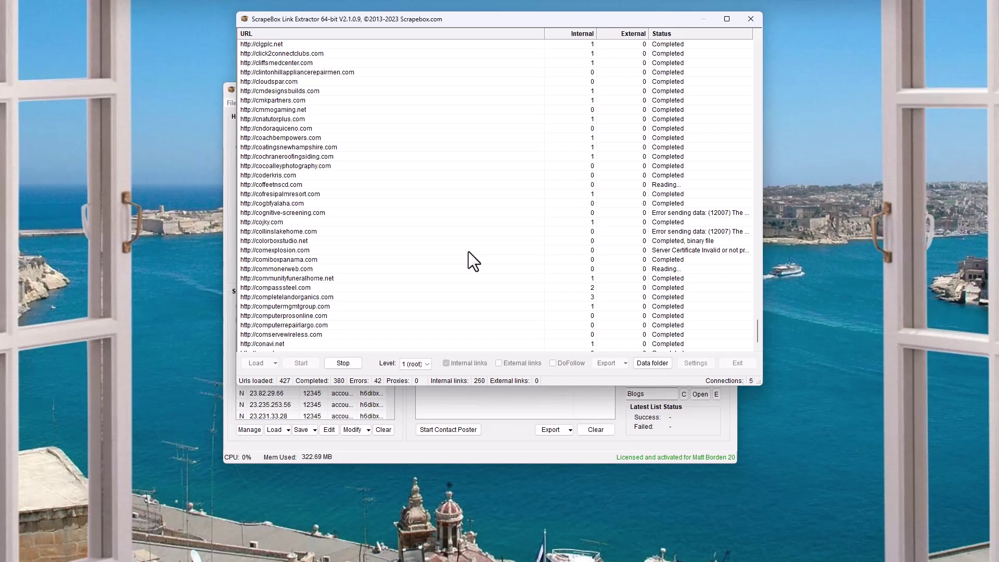
scroll(472, 252, "down", 1)
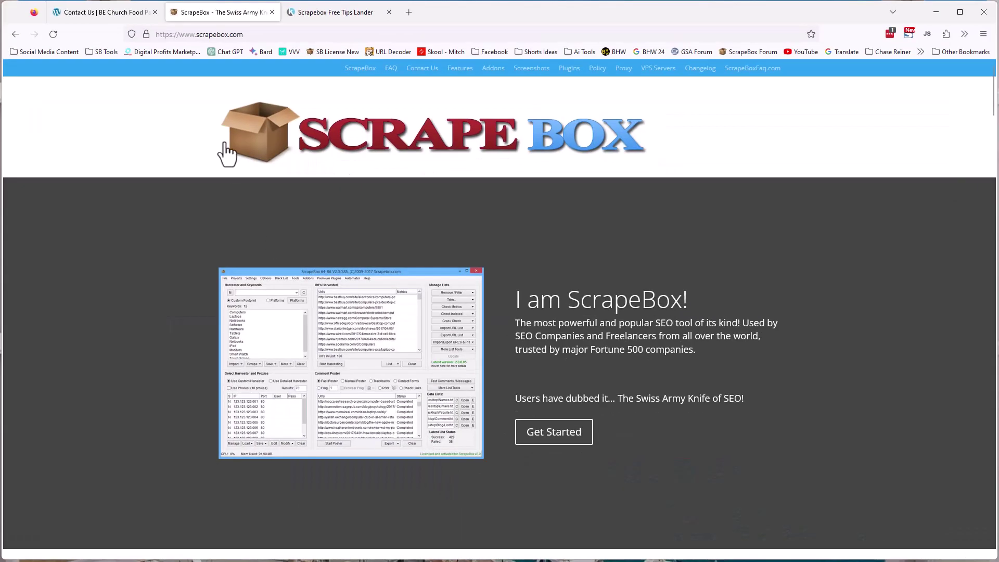
- Browse the scrapebox.com homepage, then go to its Addons page listing Malware & Phishing Filter and Page Scanner
left_click(221, 35)
left_click(202, 249)
scroll(201, 249, "down", 10)
scroll(208, 254, "down", 15)
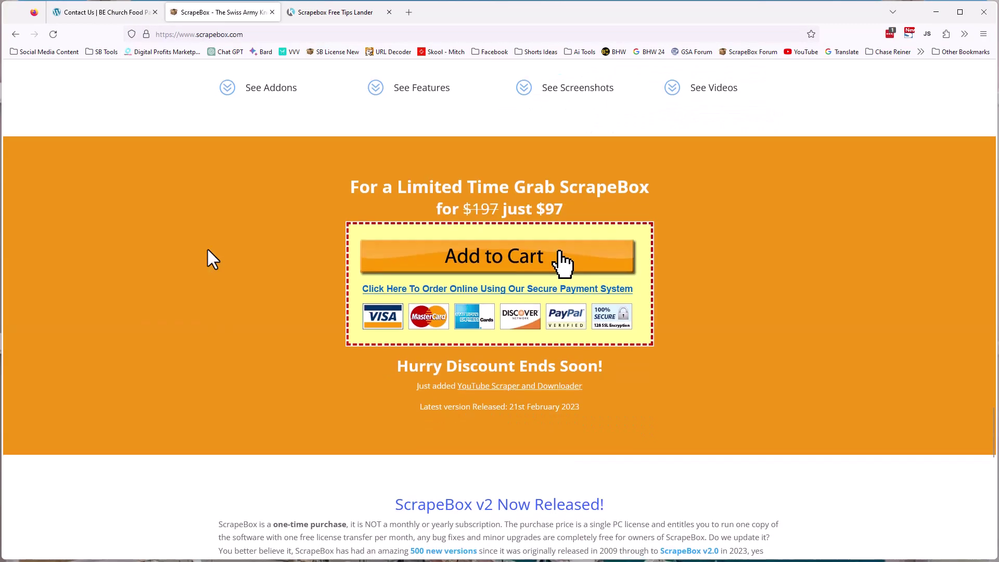
scroll(305, 267, "up", 1)
scroll(239, 172, "up", 15)
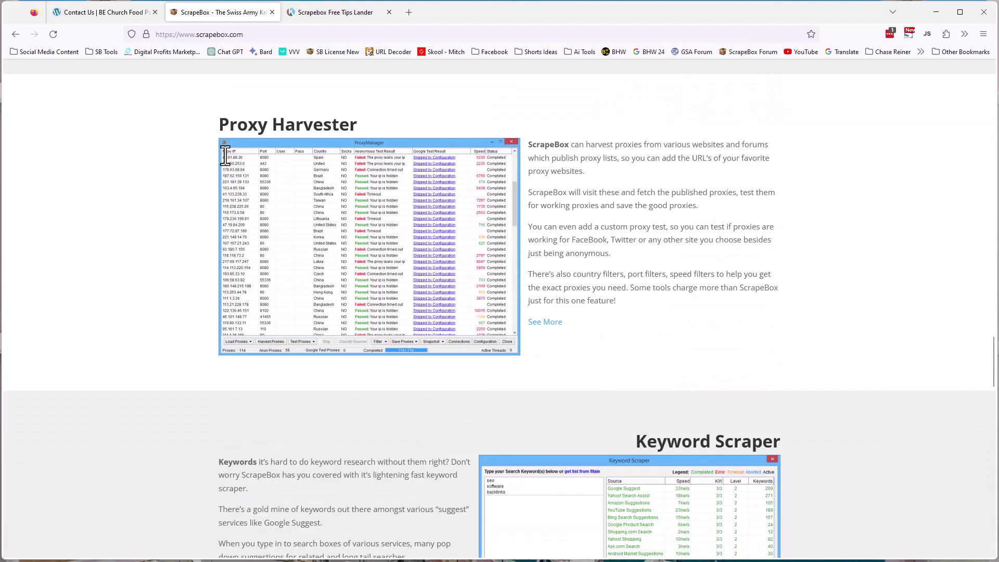
scroll(223, 155, "up", 15)
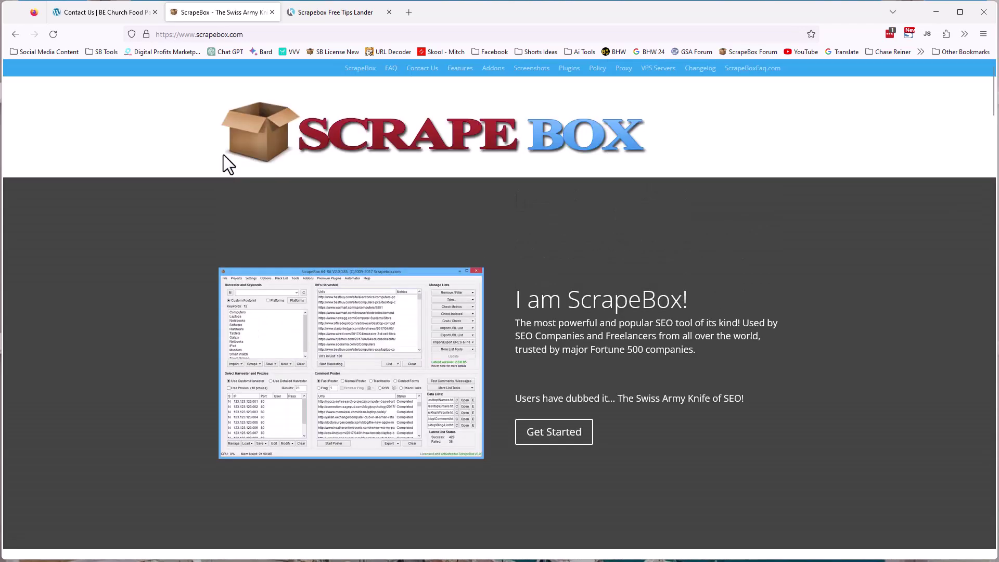
left_click(502, 69)
scroll(158, 290, "down", 15)
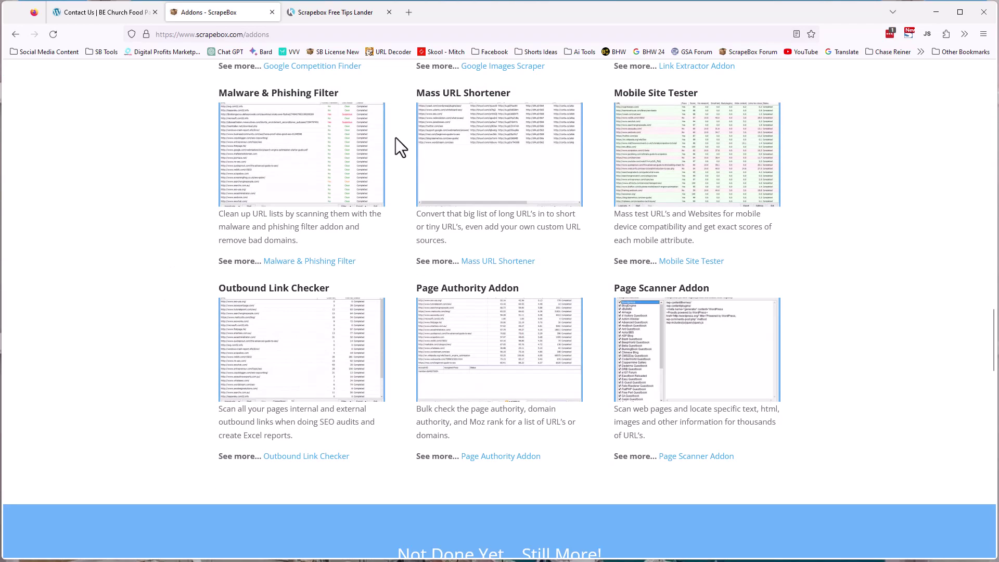
- Switch to the Scrapebox Free Tips Lander tab and highlight 'make money using Scrapbox' in its subtitle
left_click(353, 13)
left_click(221, 32)
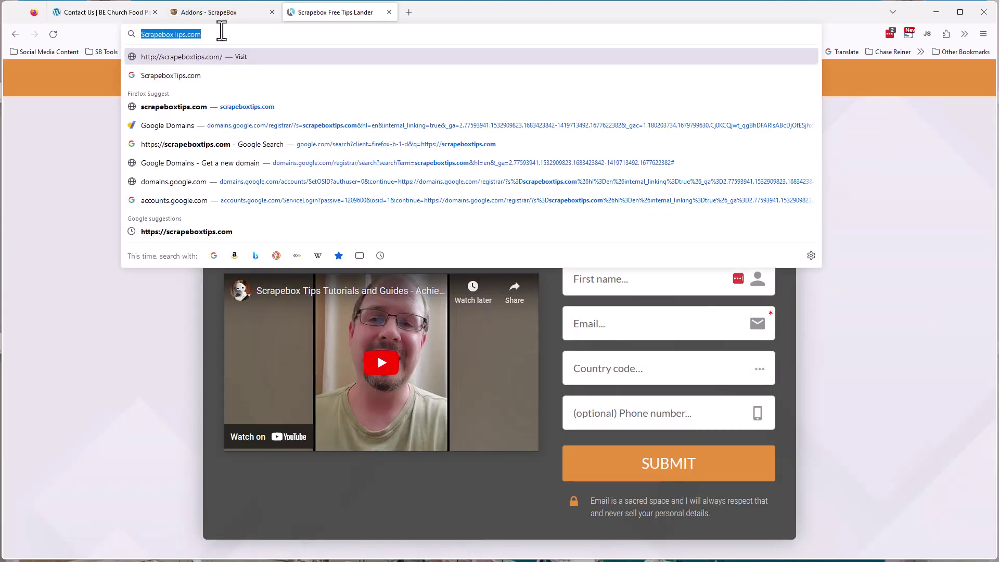
left_click(74, 137)
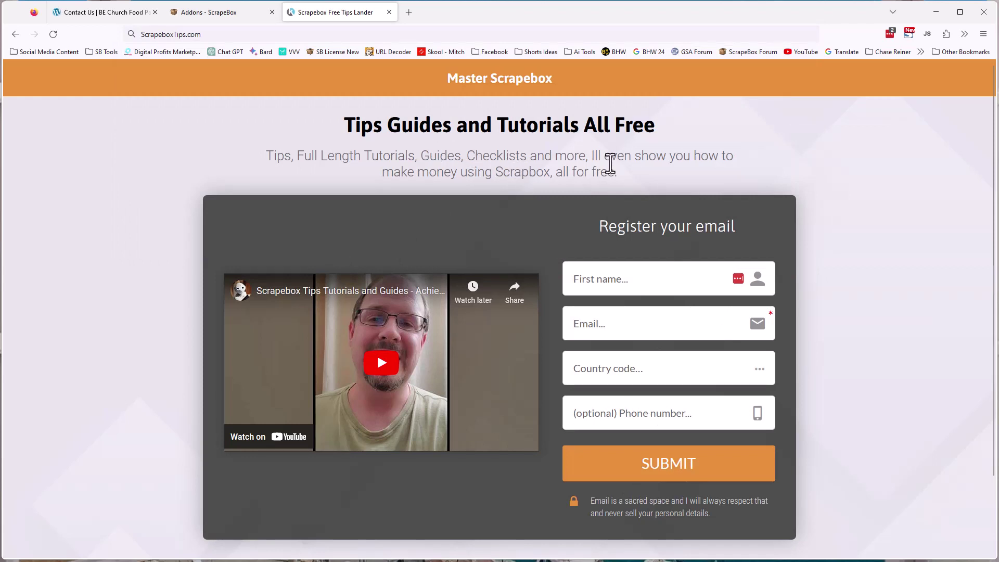
left_click_drag(604, 171, 386, 172)
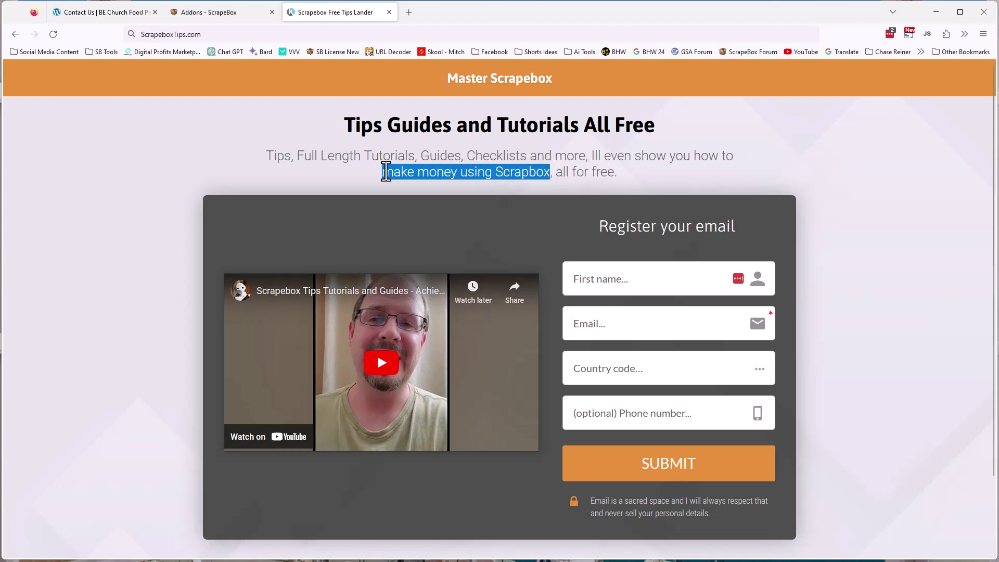
- Close the Link Extractor and scroll the 427 harvested URLs list back to the top
left_click(936, 11)
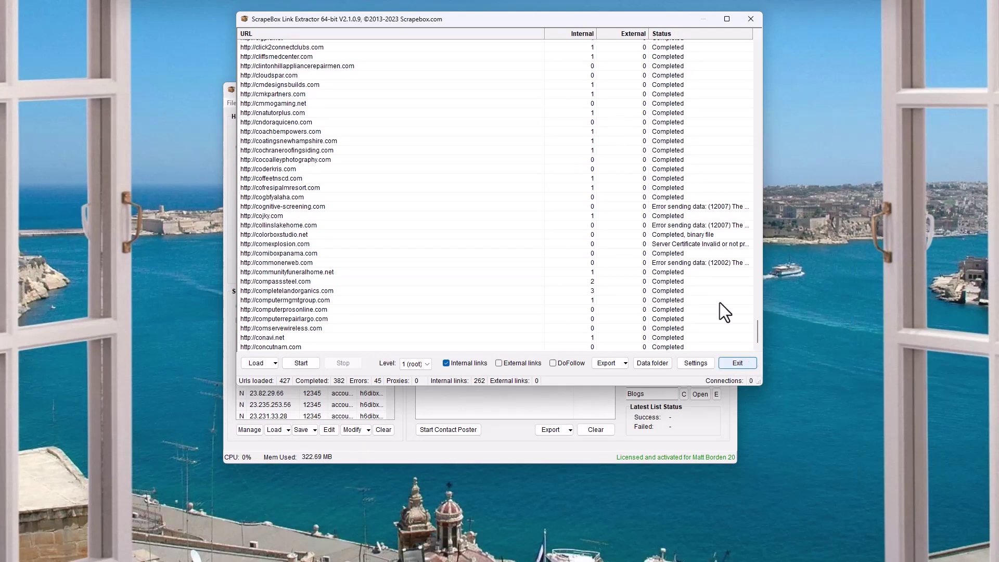
left_click(750, 20)
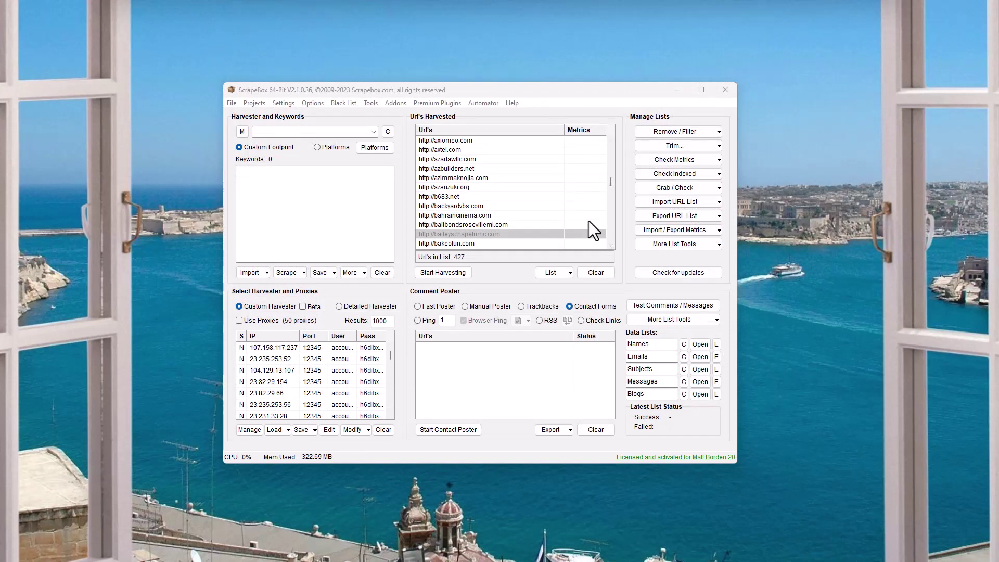
left_click(567, 196)
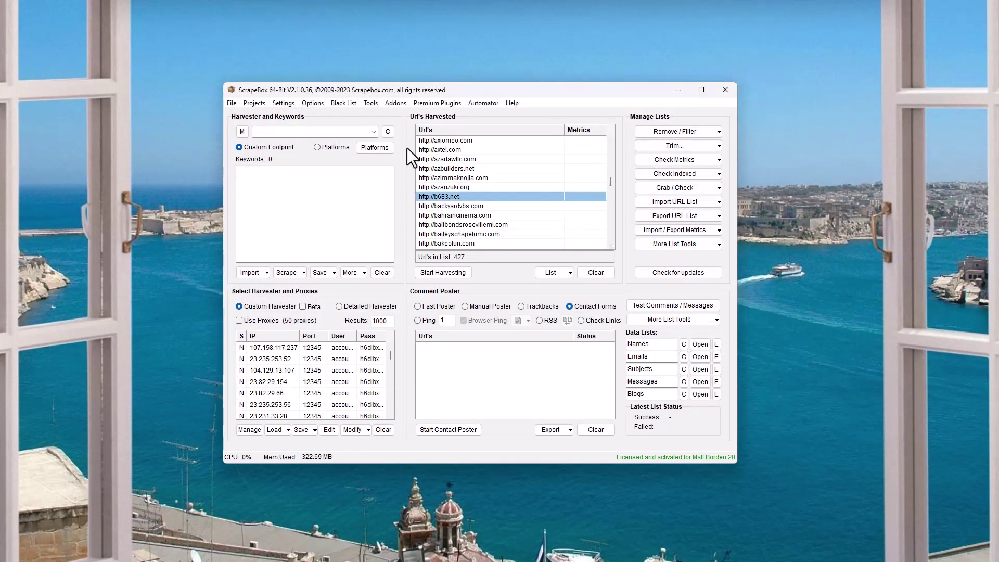
scroll(490, 184, "up", 20)
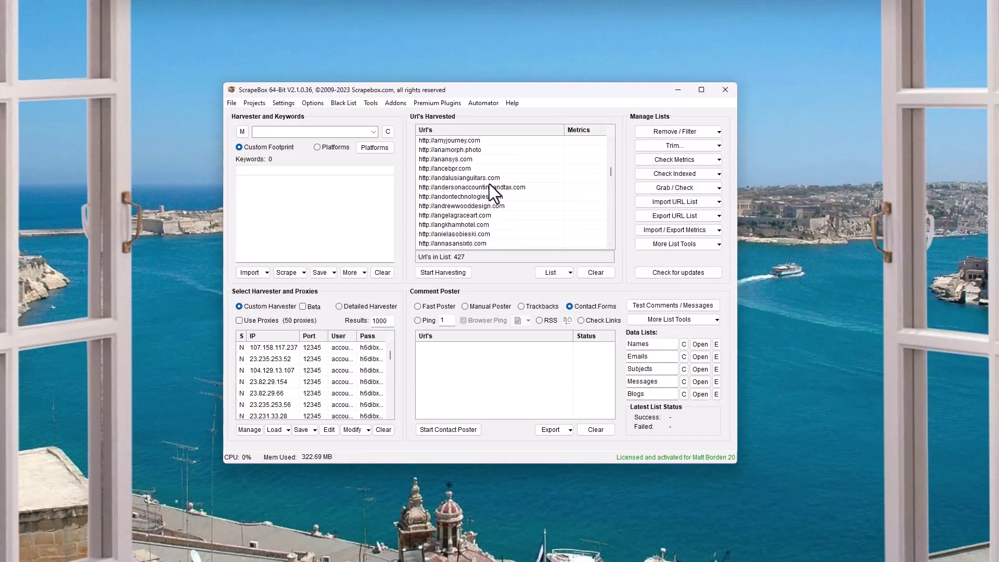
scroll(489, 190, "up", 5)
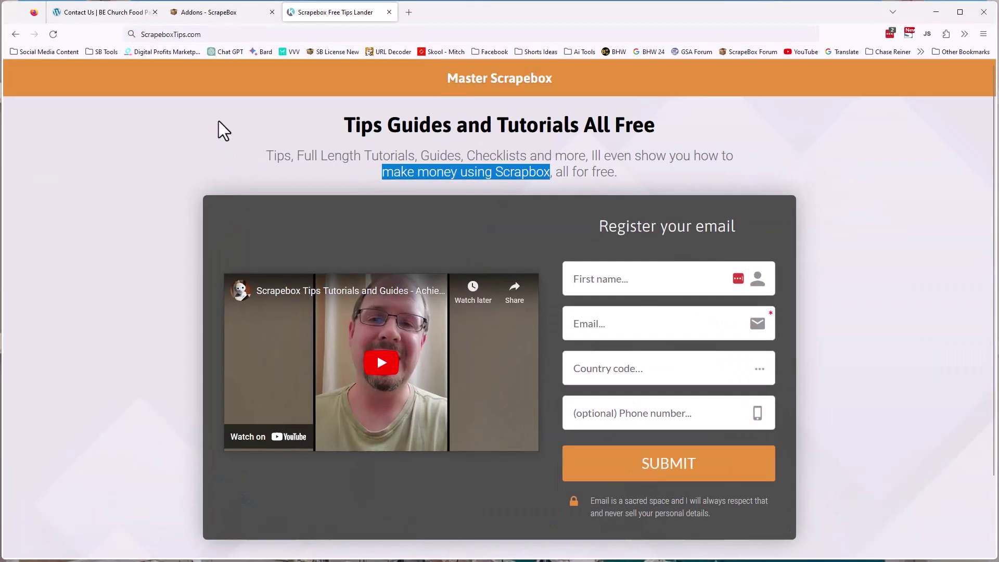
- Go from the 'Contact Us | BE Church Food' tab to the site's Home page and scroll it
left_click(97, 15)
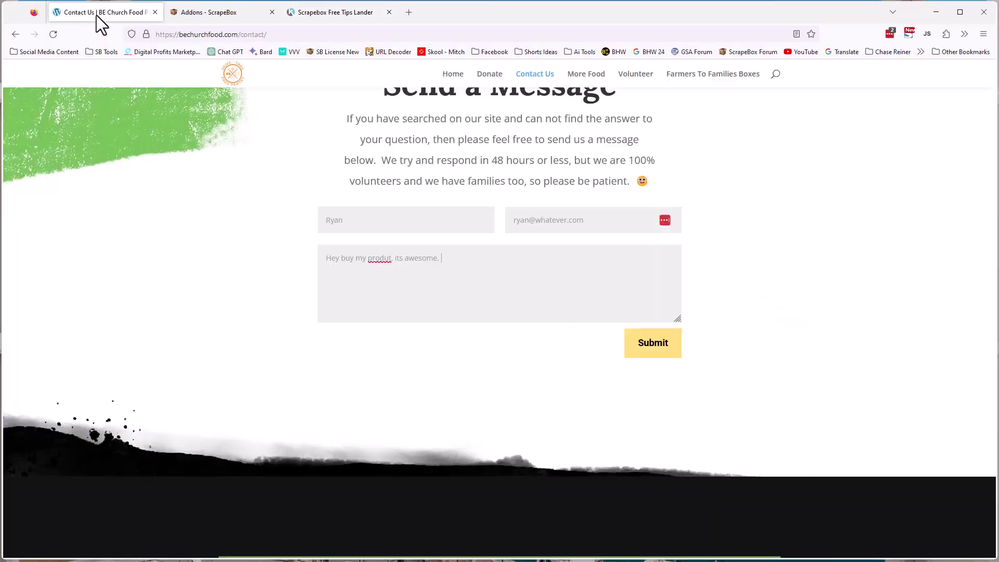
scroll(168, 194, "up", 10)
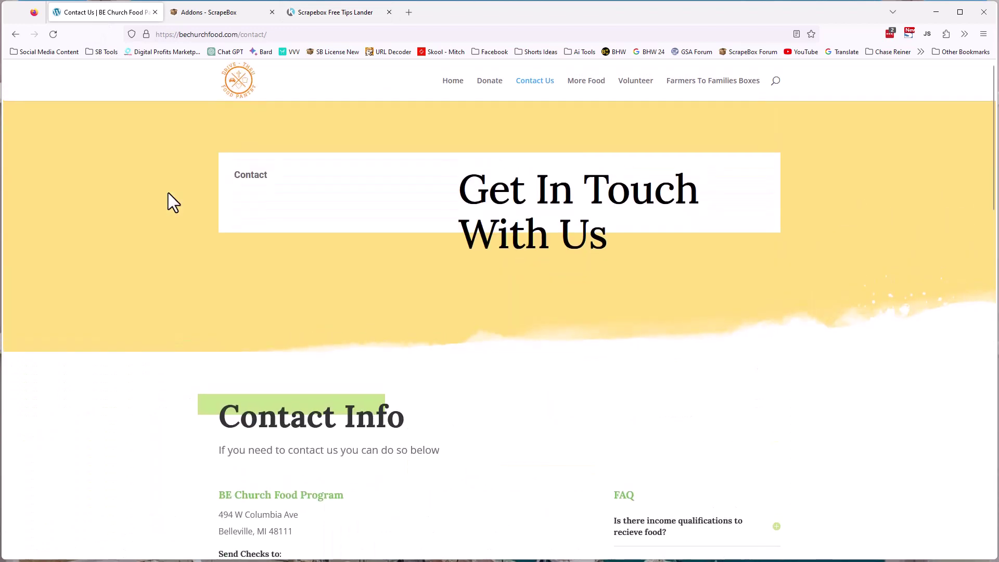
left_click(454, 81)
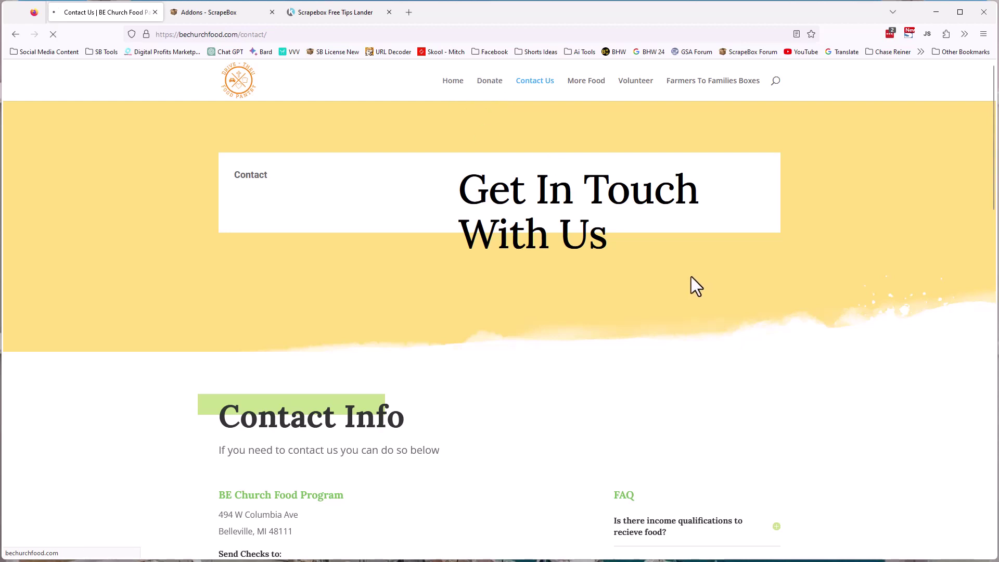
scroll(579, 266, "down", 10)
scroll(546, 260, "down", 4)
scroll(523, 257, "up", 15)
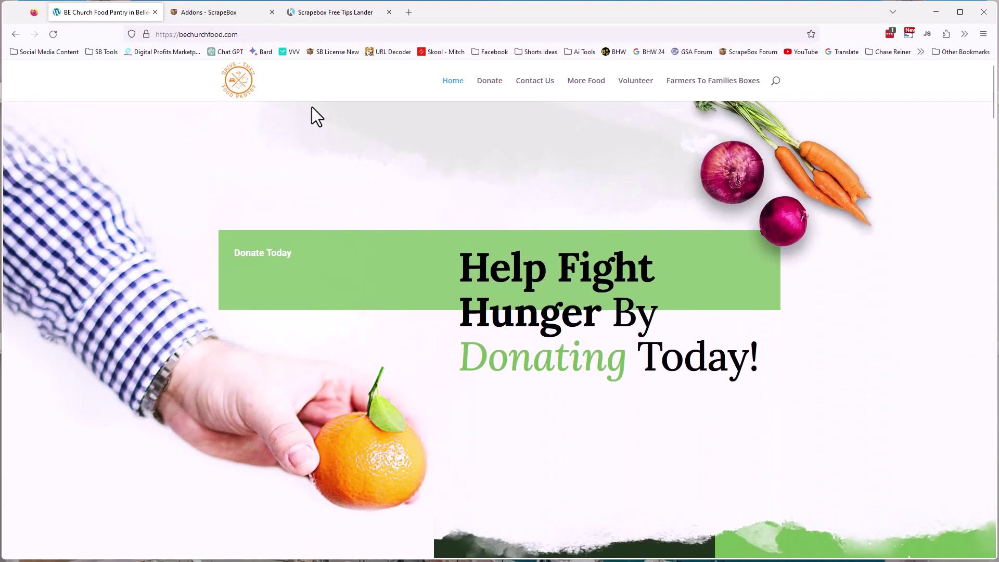
- Open the BE Church Food Contact Us page and scroll to its contact form
left_click(534, 87)
scroll(283, 201, "down", 5)
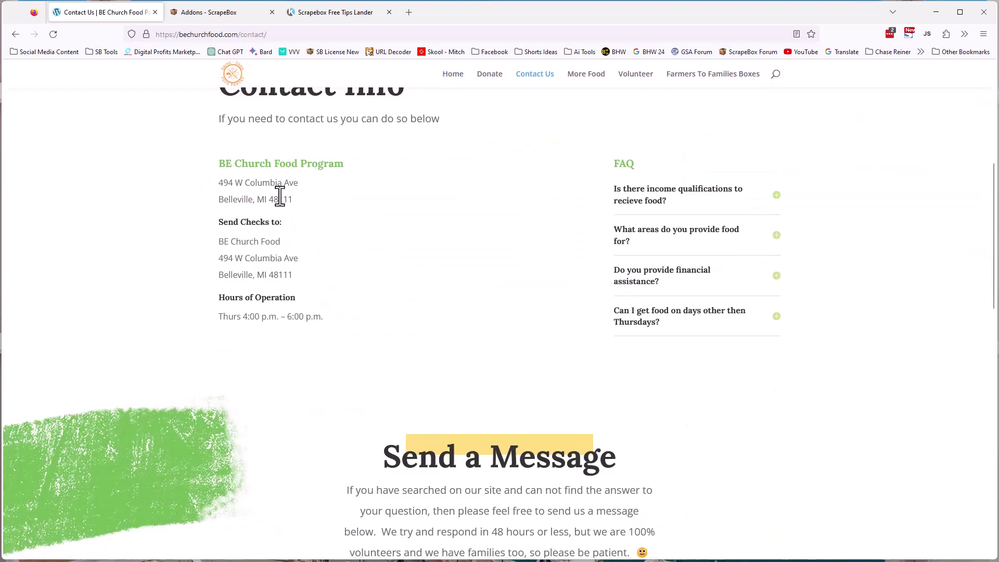
scroll(279, 200, "down", 10)
scroll(291, 197, "up", 5)
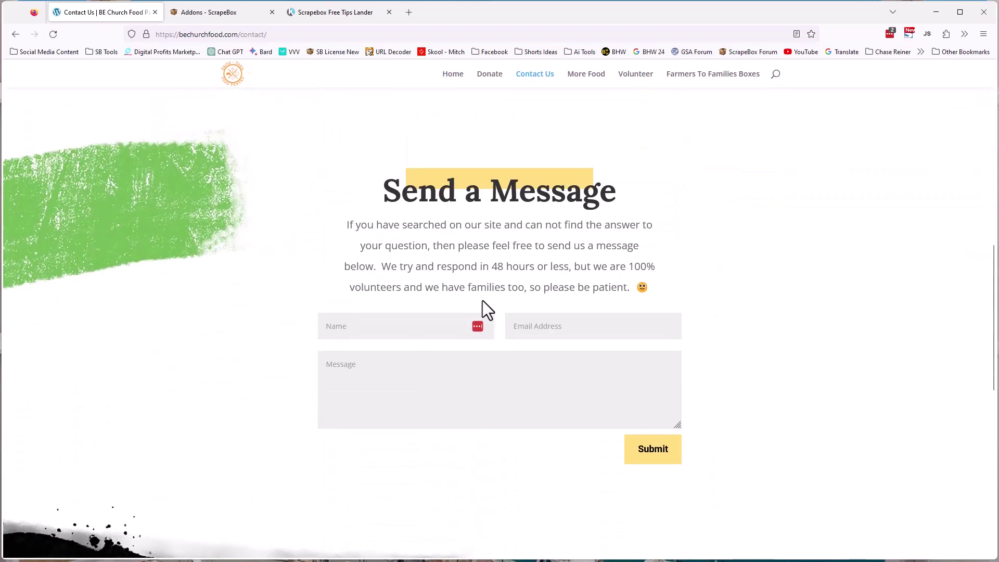
- Fill in the form's name and email fields and the message 'Hey can you help me with some money? we give out food.'
left_click(386, 327)
type("Ryan")
key("Tab")
type("ryan@whatever.com")
key("Tab")
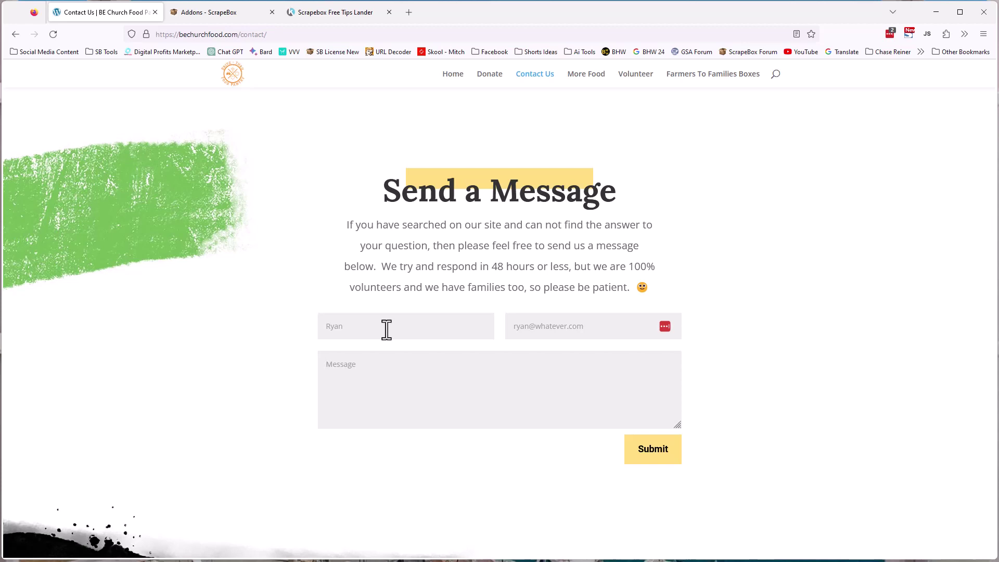
type("Hey can you help me with some money? we give out food.")
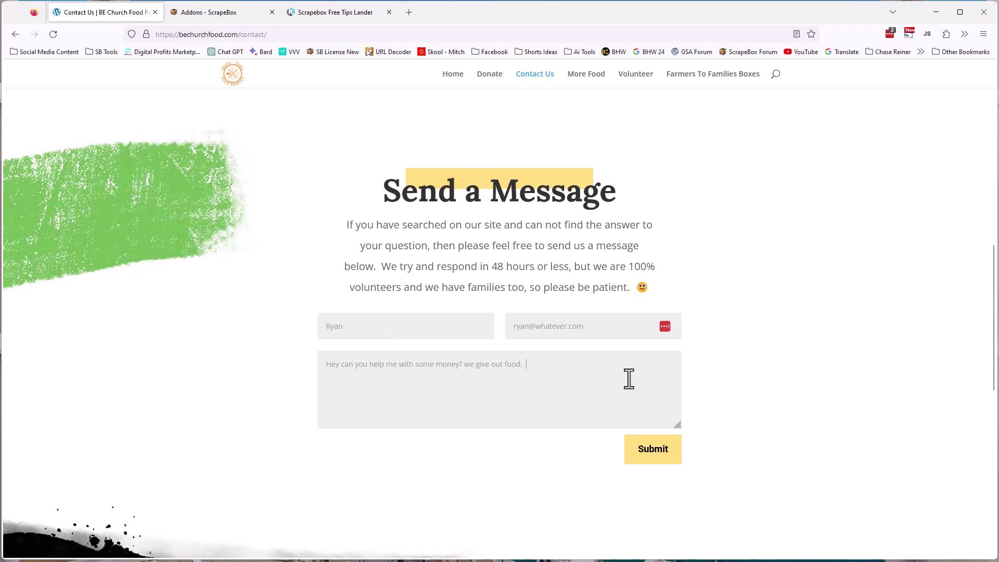
left_click_drag(526, 364, 290, 364)
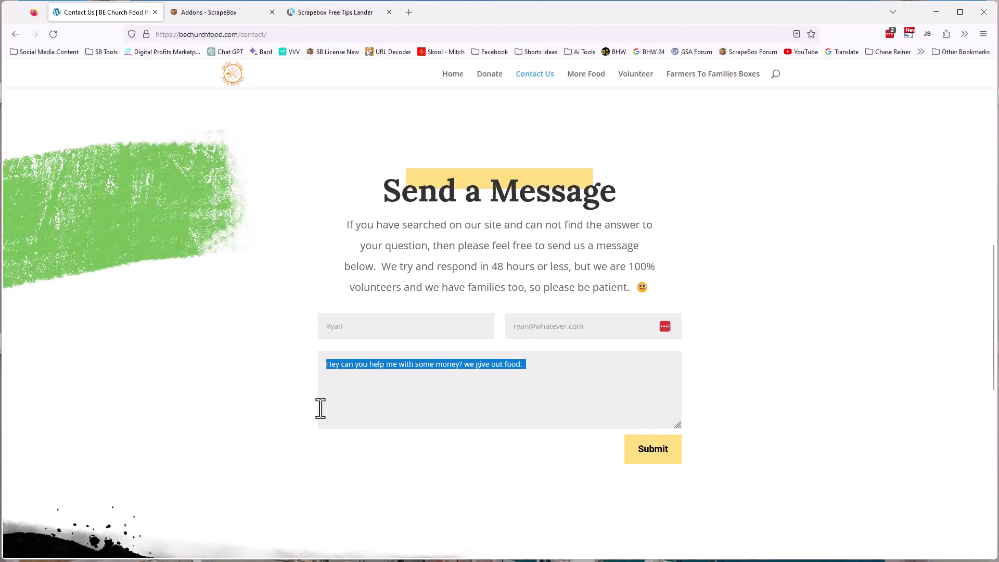
left_click(422, 412)
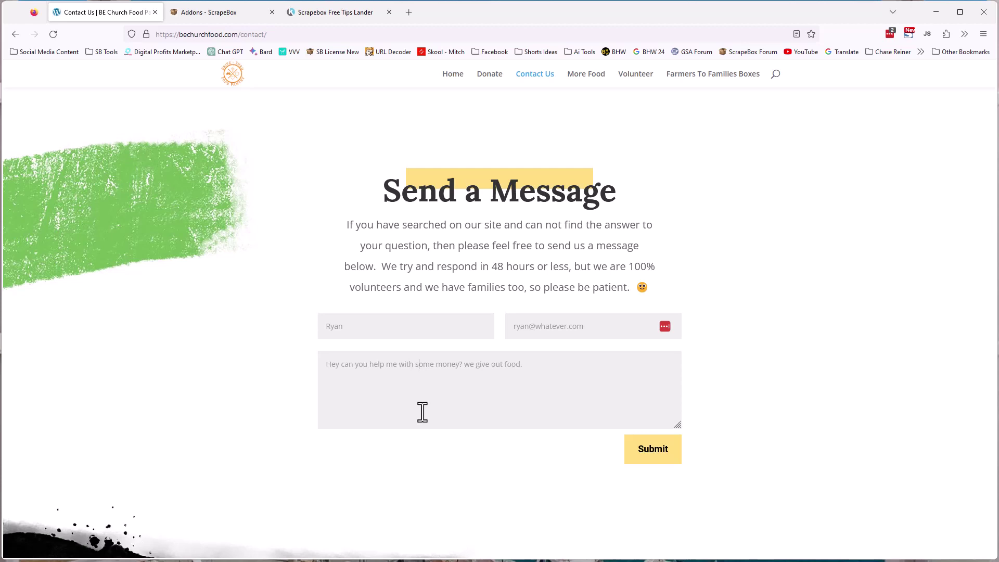
- Submit the form, highlight the Thank You confirmation, and bring up the Outlook notification email
left_click(656, 454)
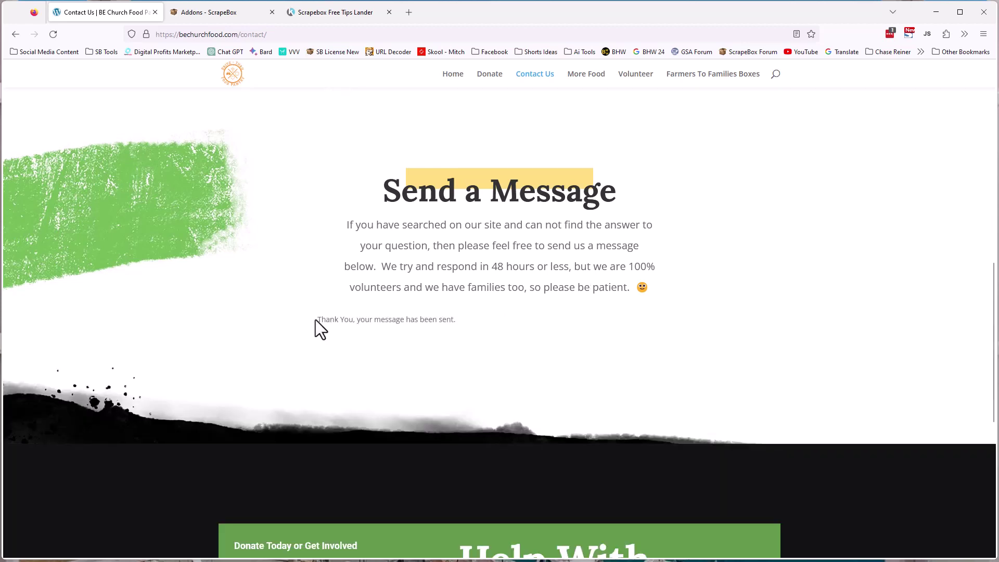
left_click_drag(315, 320, 402, 341)
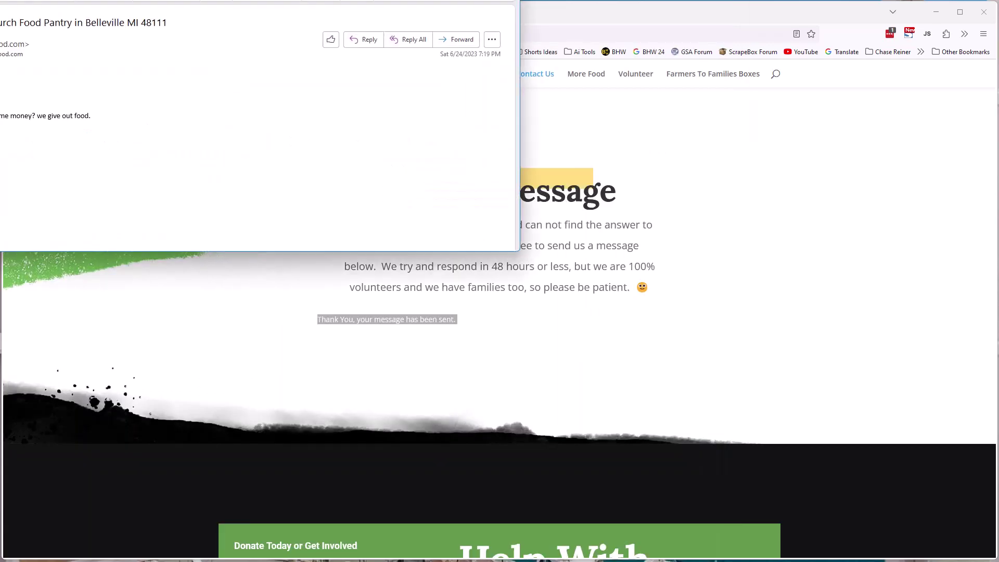
left_click_drag(0, 11, 156, 22)
left_click_drag(100, 176, 138, 191)
left_click_drag(310, 210, 79, 210)
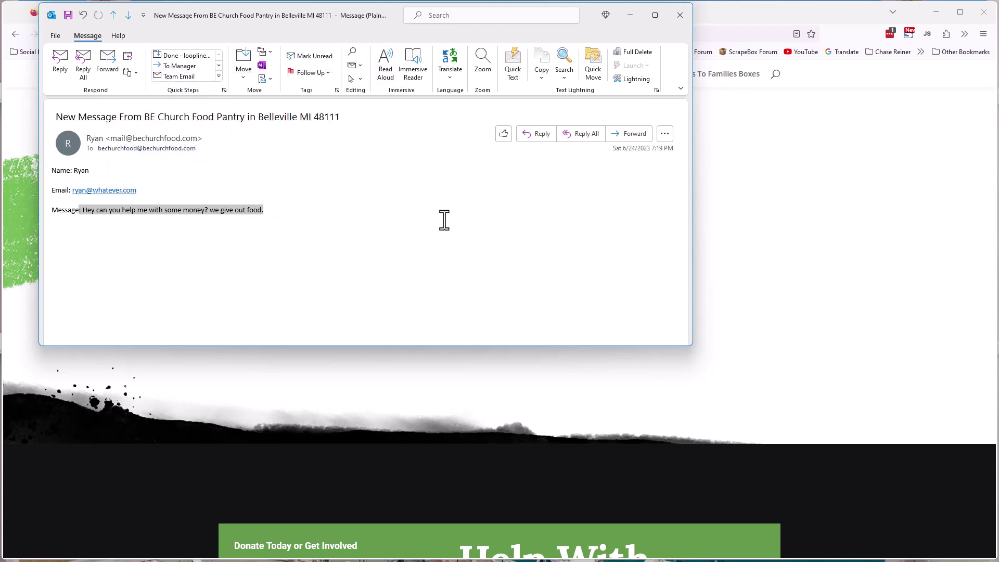
- Reposition and review the notification email, then minimize Outlook and Firefox to reveal ScrapeBox
left_click_drag(341, 17, 344, 186)
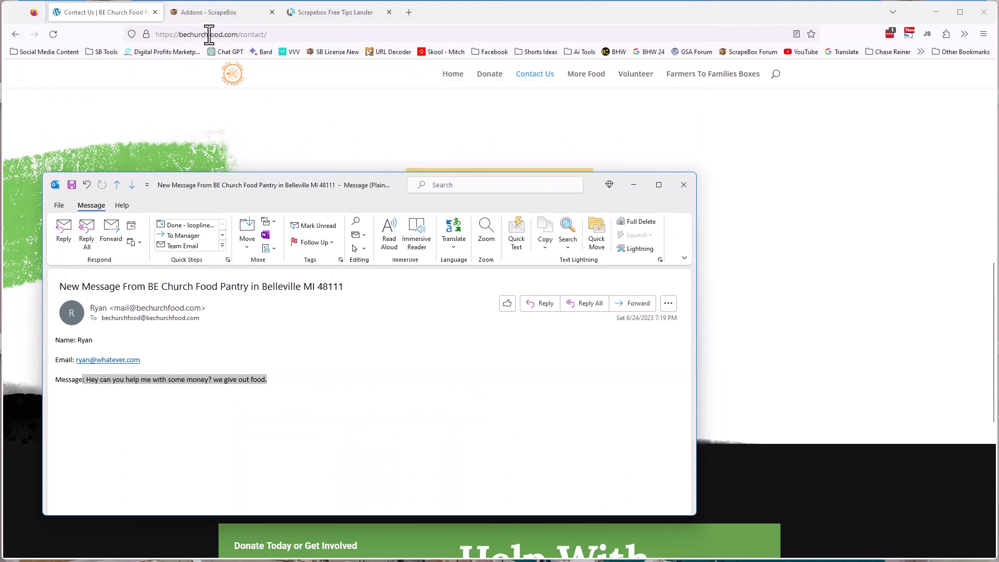
left_click_drag(257, 182, 258, 139)
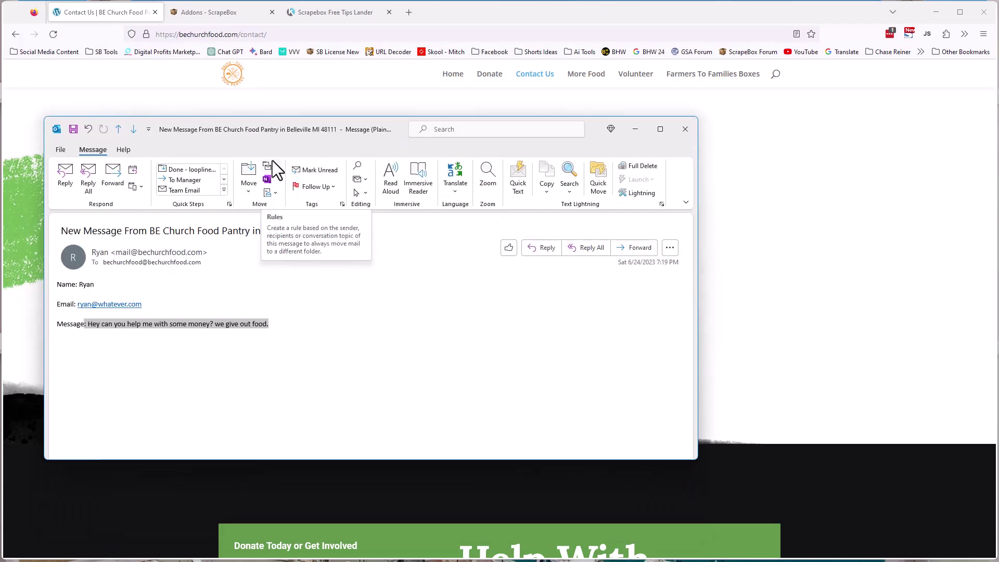
left_click(389, 314)
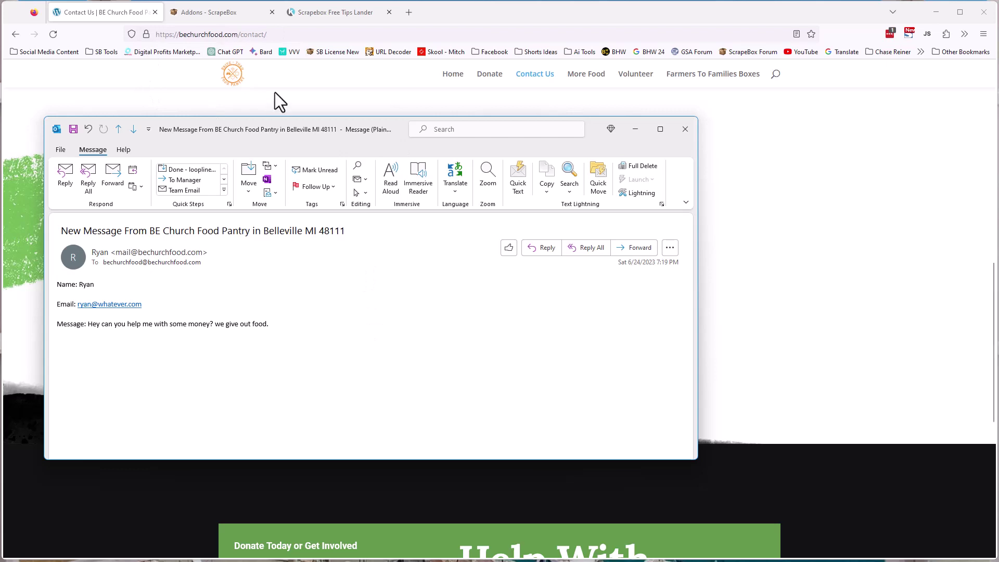
left_click_drag(313, 132, 323, 106)
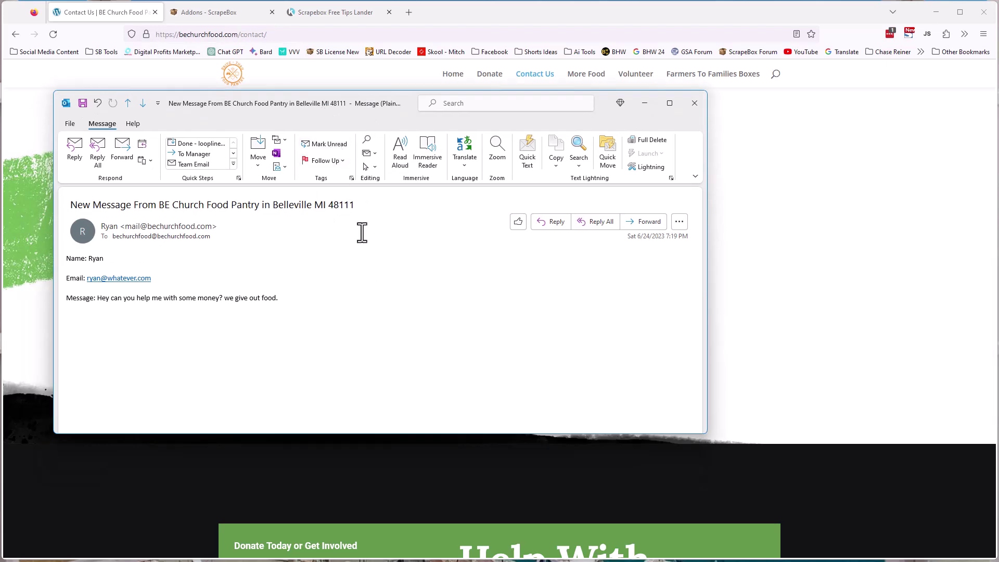
left_click(317, 304)
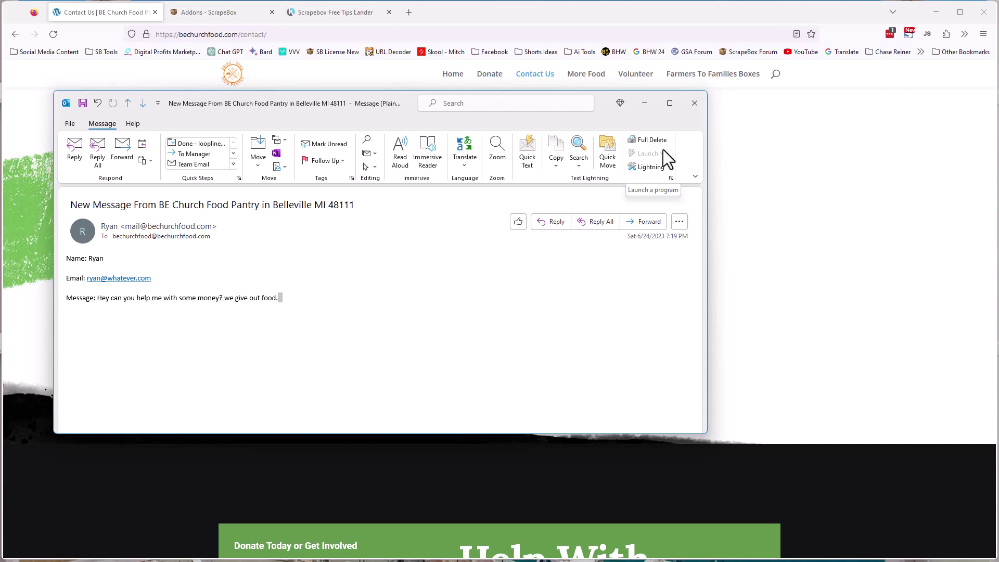
left_click(645, 99)
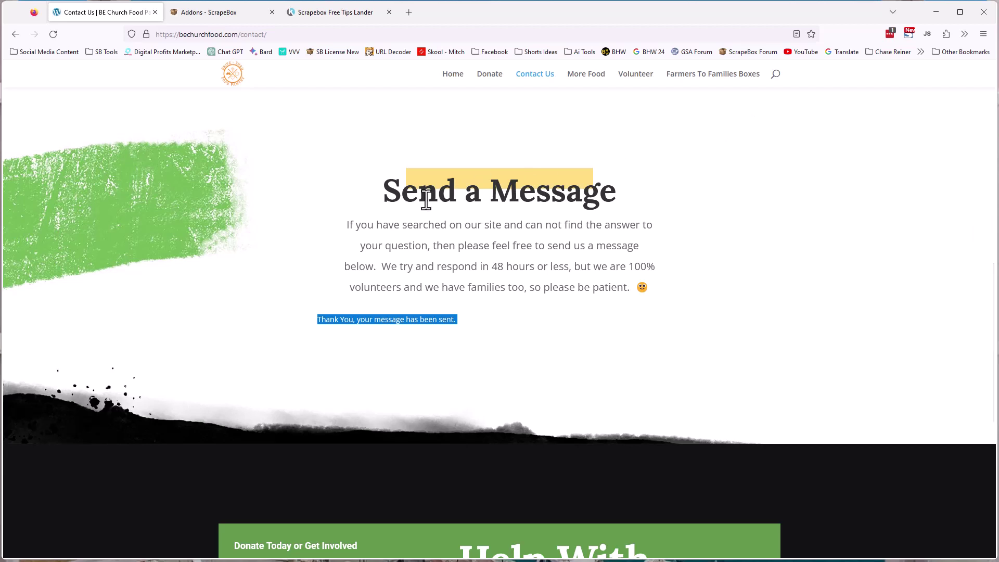
left_click(936, 11)
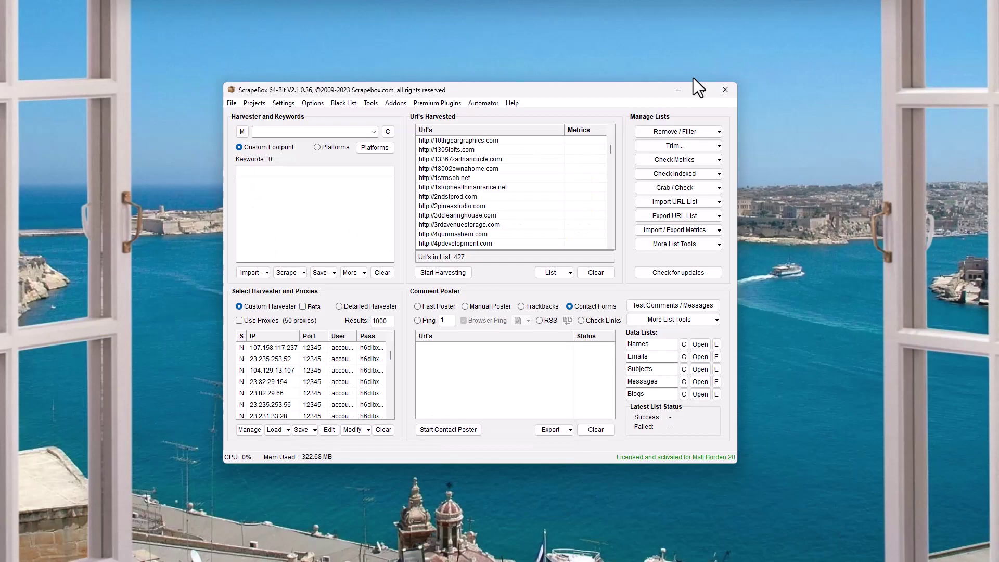
left_click(468, 180)
scroll(471, 182, "down", 5)
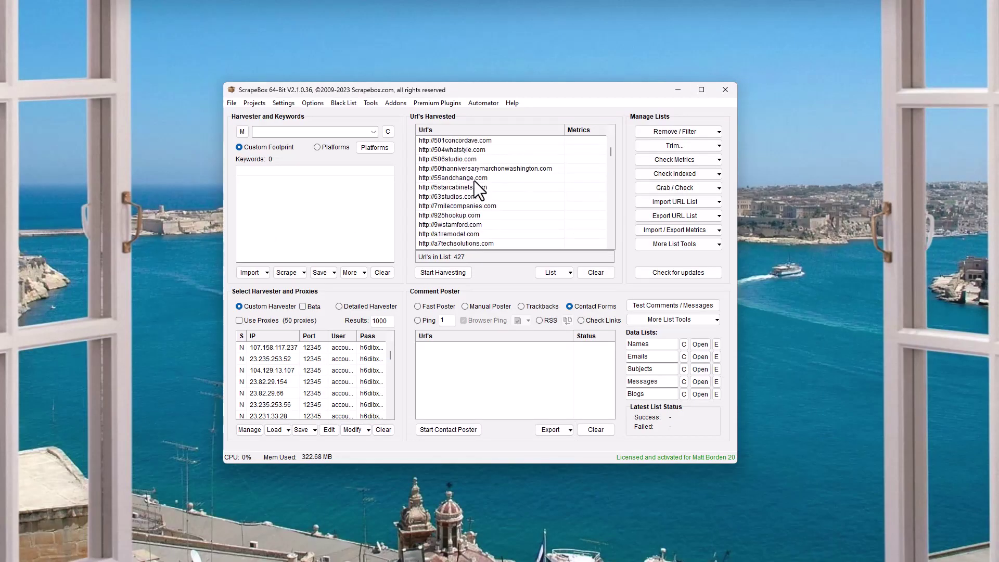
scroll(478, 180, "down", 6)
left_click(344, 186)
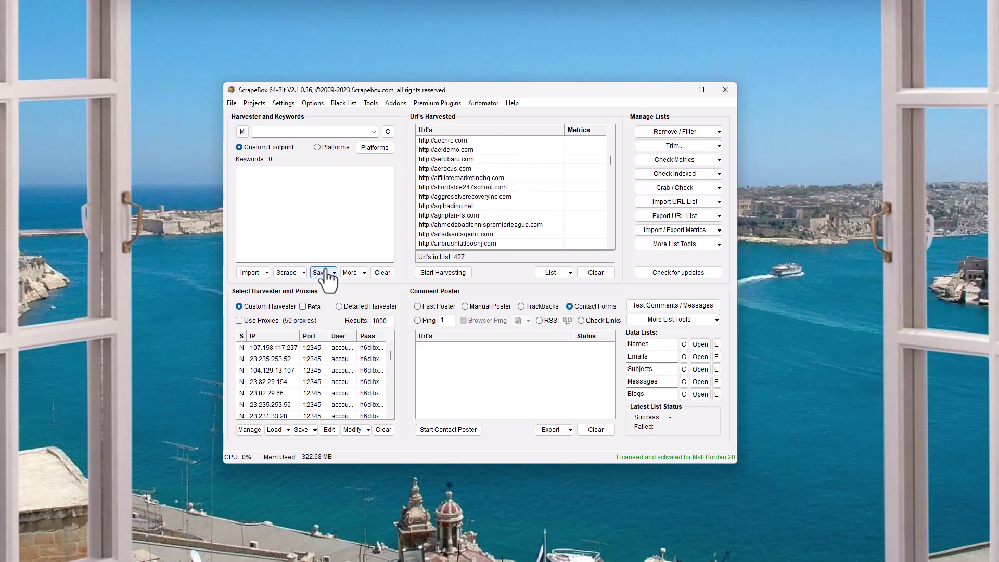
left_click(429, 103)
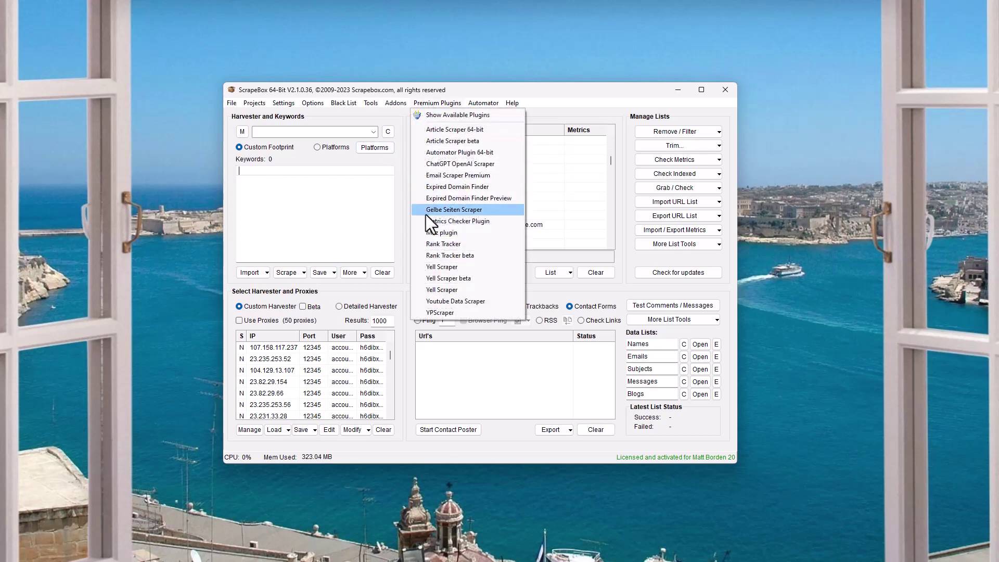
left_click(448, 313)
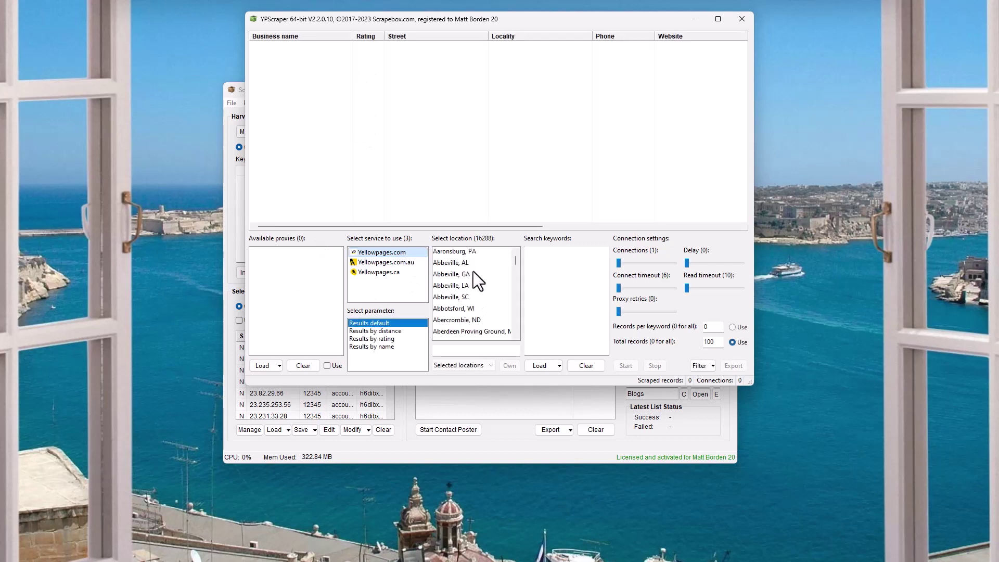
left_click(477, 295)
scroll(467, 301, "down", 5)
left_click(466, 366)
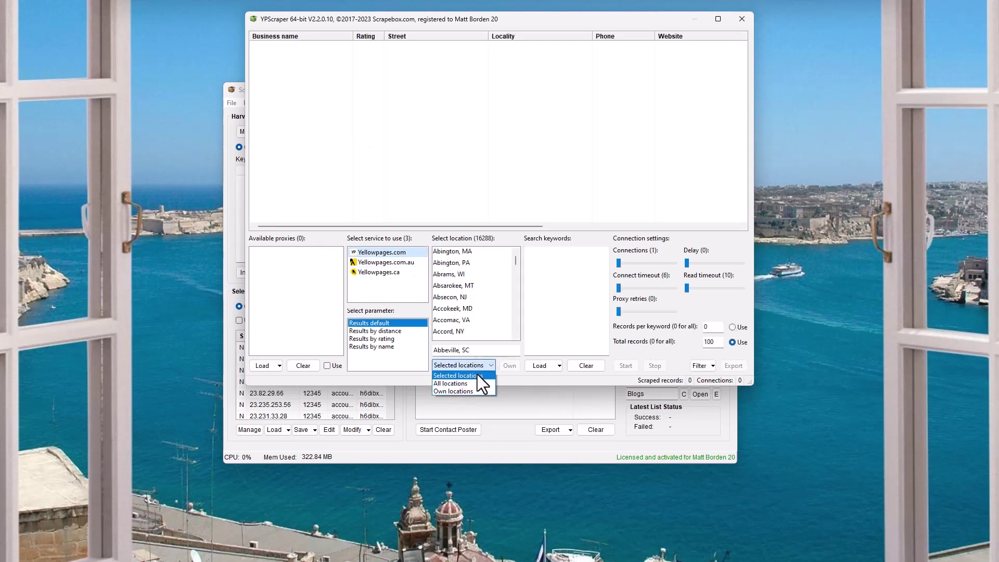
left_click(499, 289)
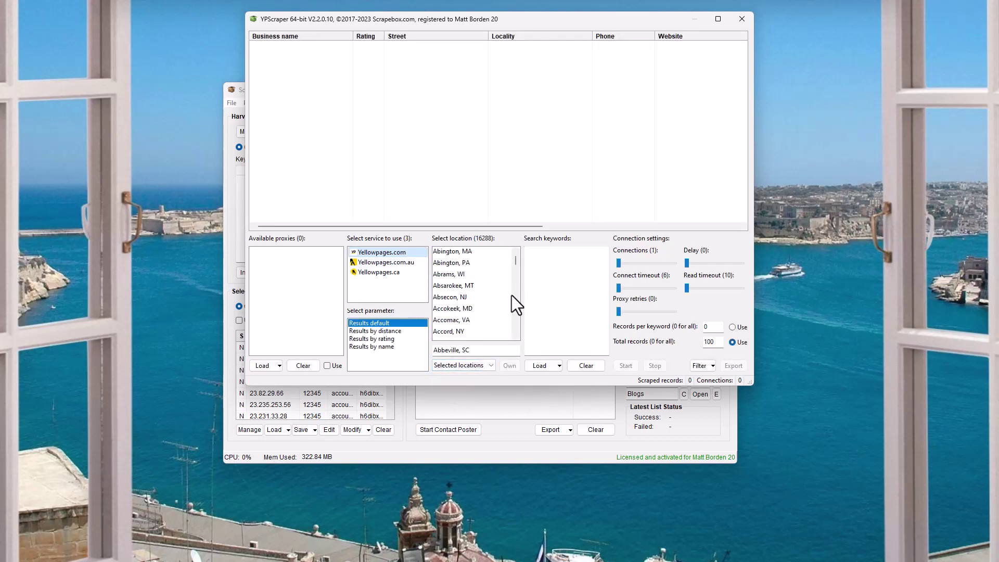
left_click(537, 263)
type("car")
left_click_drag(403, 228, 462, 227)
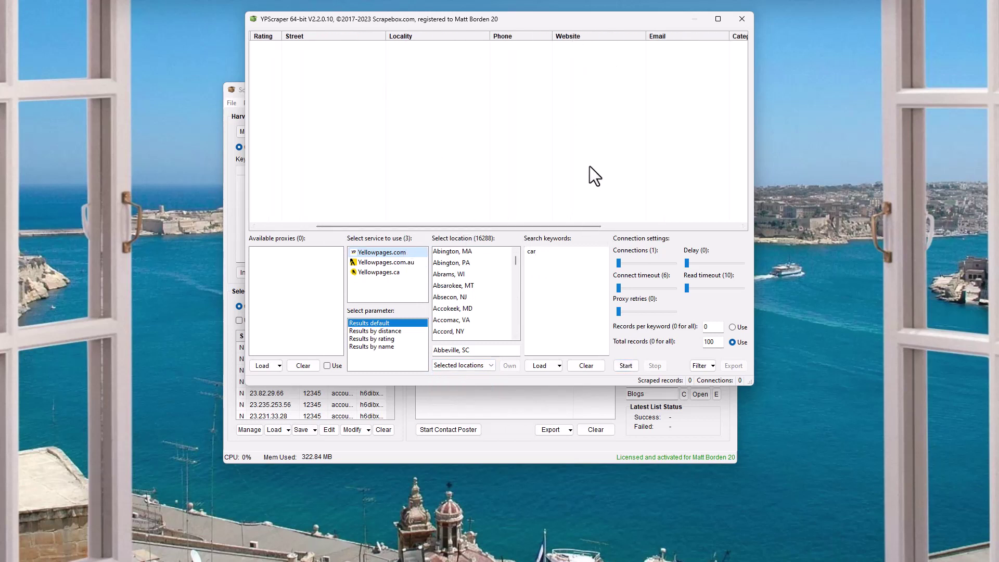
left_click(741, 19)
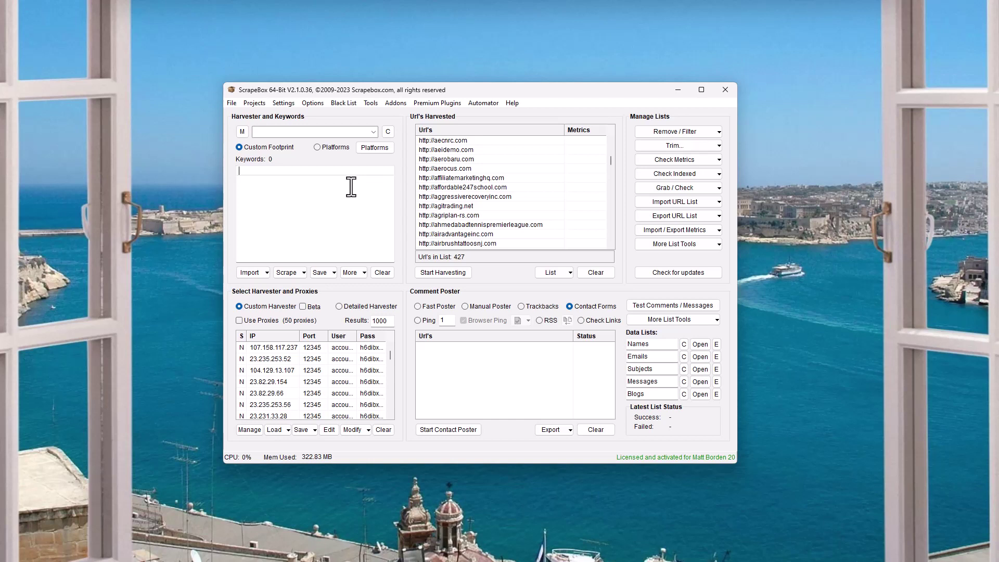
- Enter car and truck as two lines in the Keywords box
type("car")
key("Return")
type("truck")
key("Return")
- Scroll the church food site and open its More Food partners page
scroll(467, 196, "down", 20)
scroll(489, 198, "down", 20)
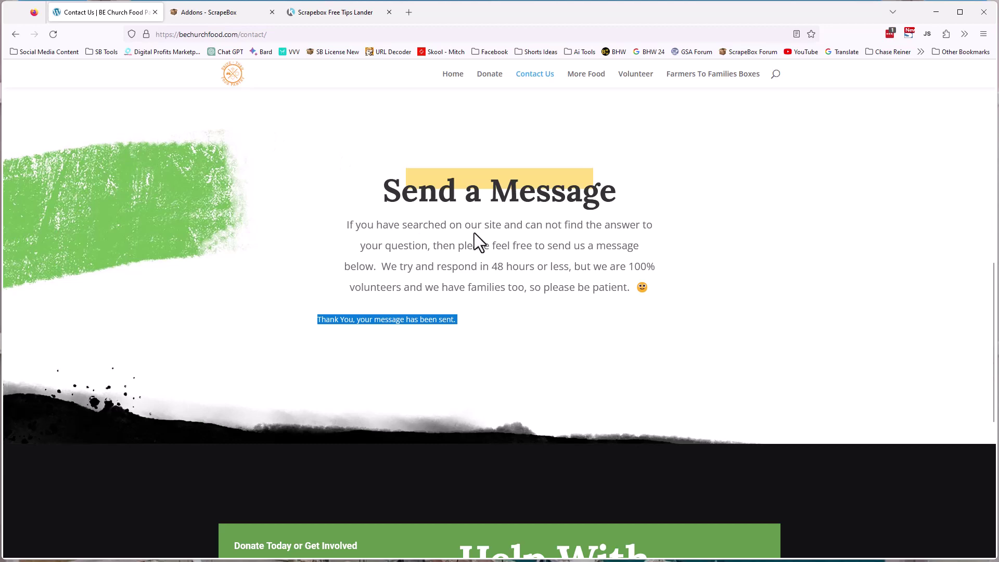
scroll(474, 233, "up", 10)
left_click(588, 82)
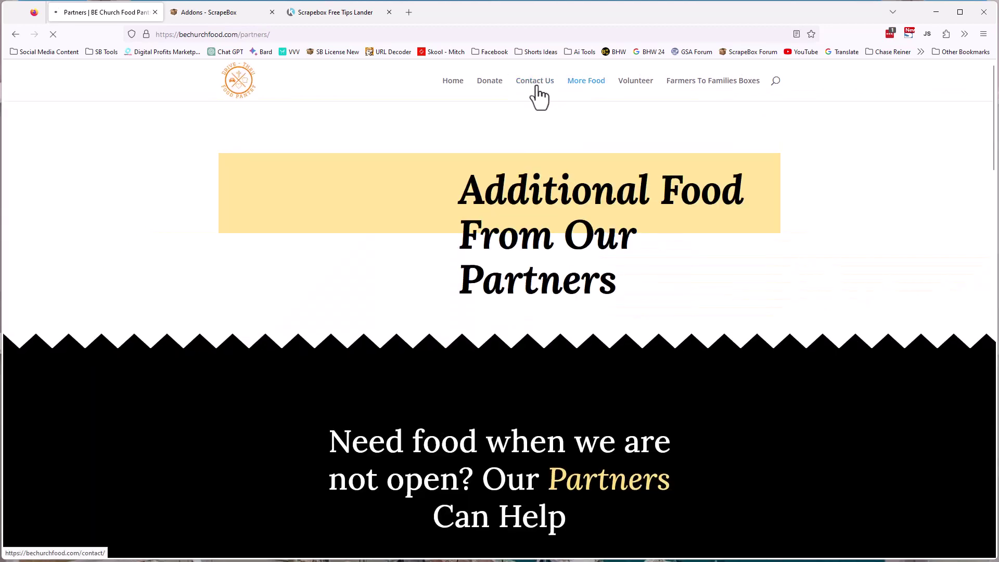
scroll(521, 198, "down", 10)
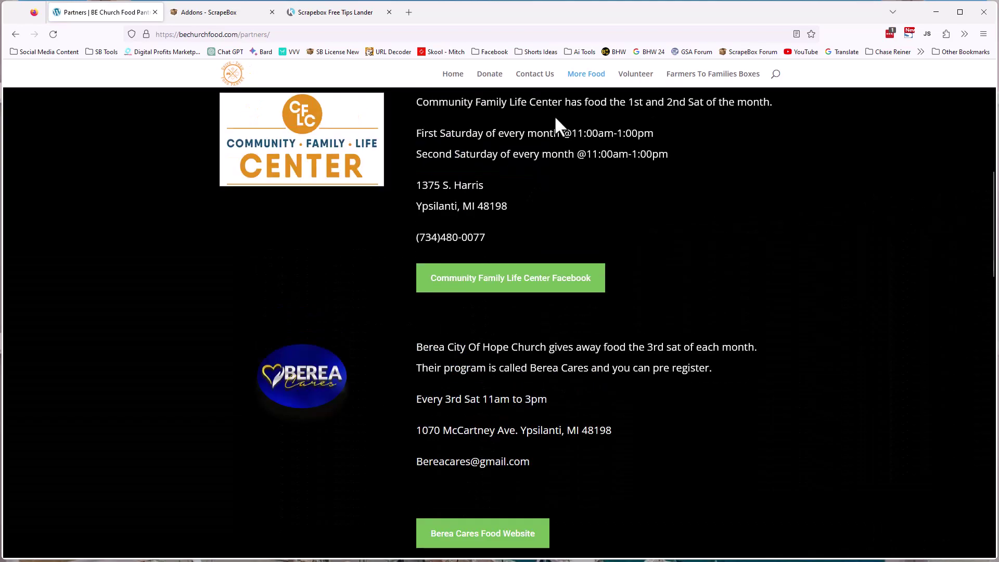
scroll(557, 125, "up", 3)
scroll(581, 73, "up", 5)
- Launch the Link Extractor addon from ScrapeBox's addons list
left_click(936, 11)
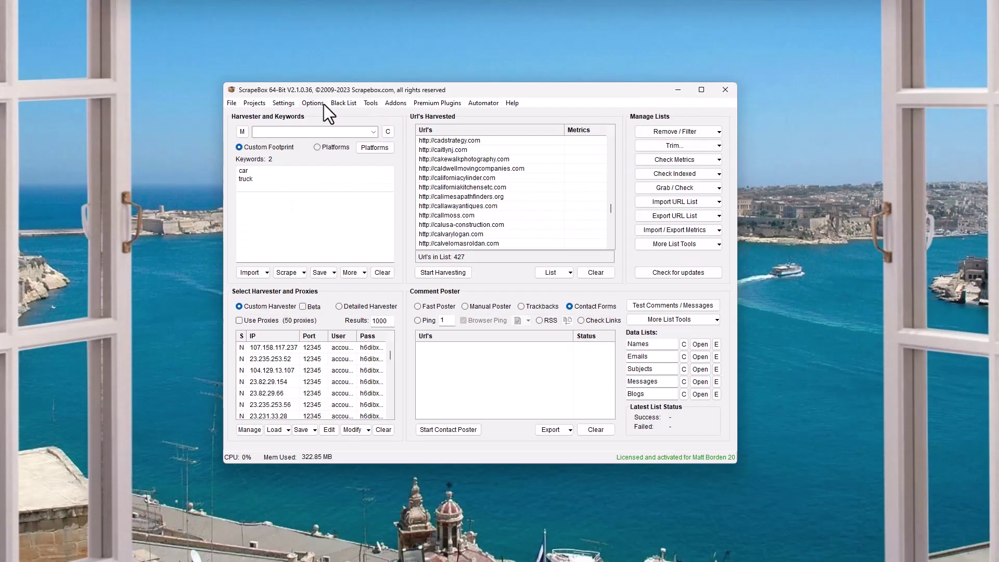
left_click(397, 102)
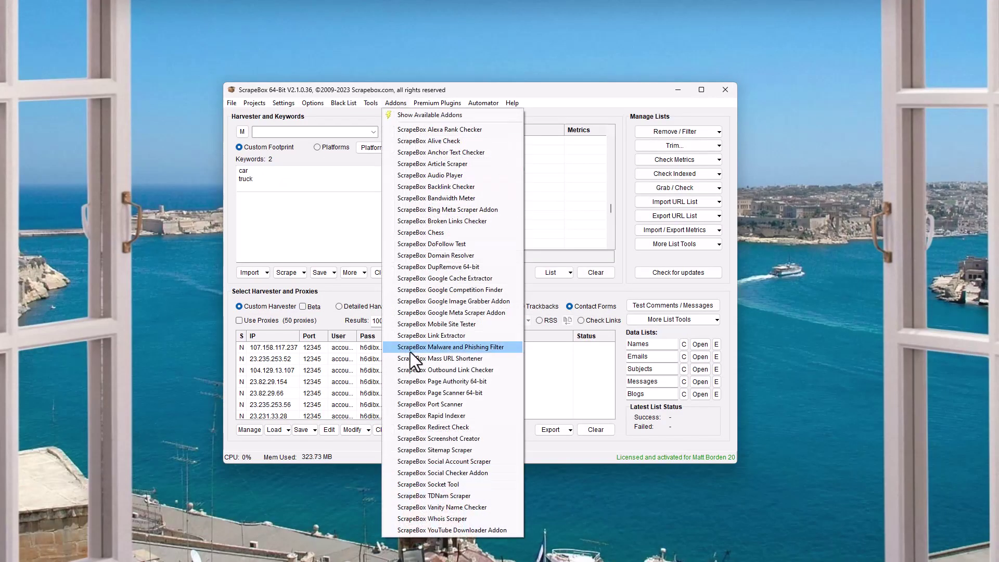
left_click(448, 336)
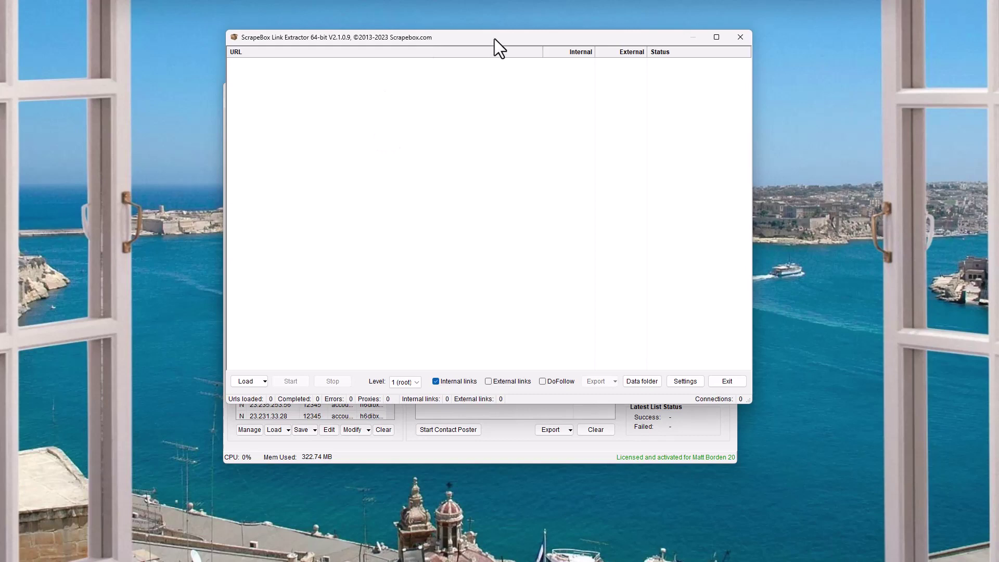
left_click_drag(492, 38, 171, 35)
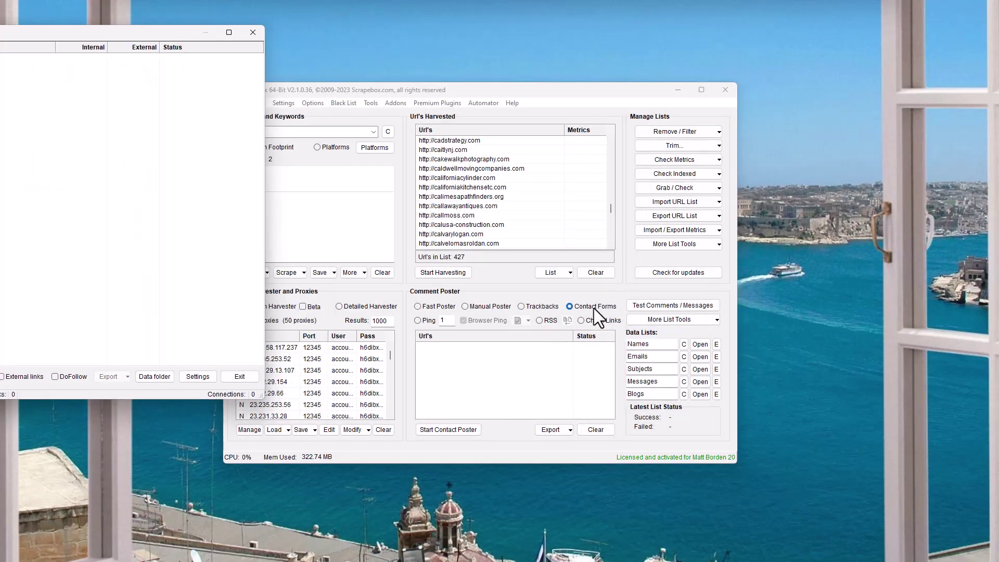
left_click_drag(111, 34, 594, 37)
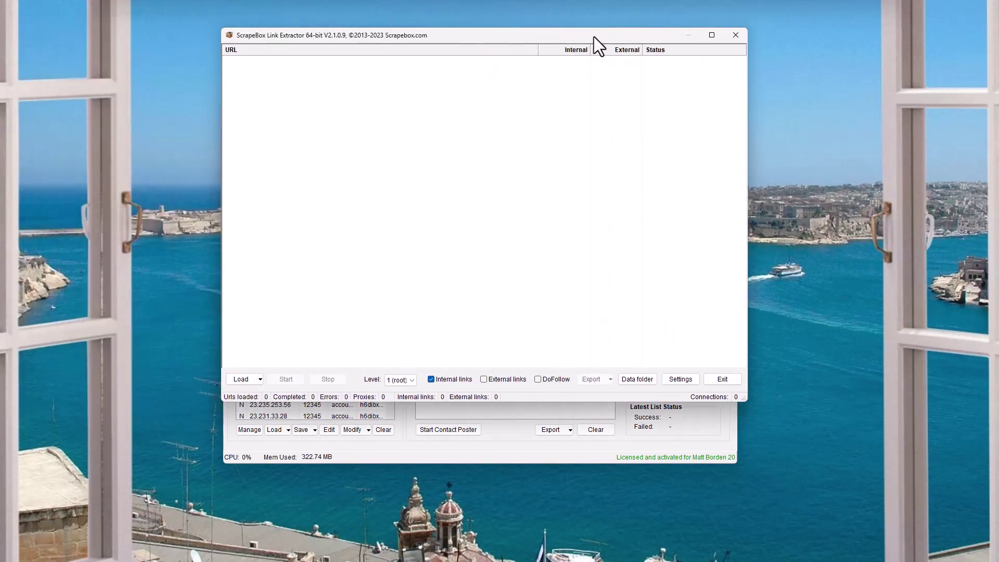
- Load the 427 harvested URLs from ScrapeBox and enable 'Remove urls not containing: contact' in Settings
left_click(260, 378)
left_click(297, 407)
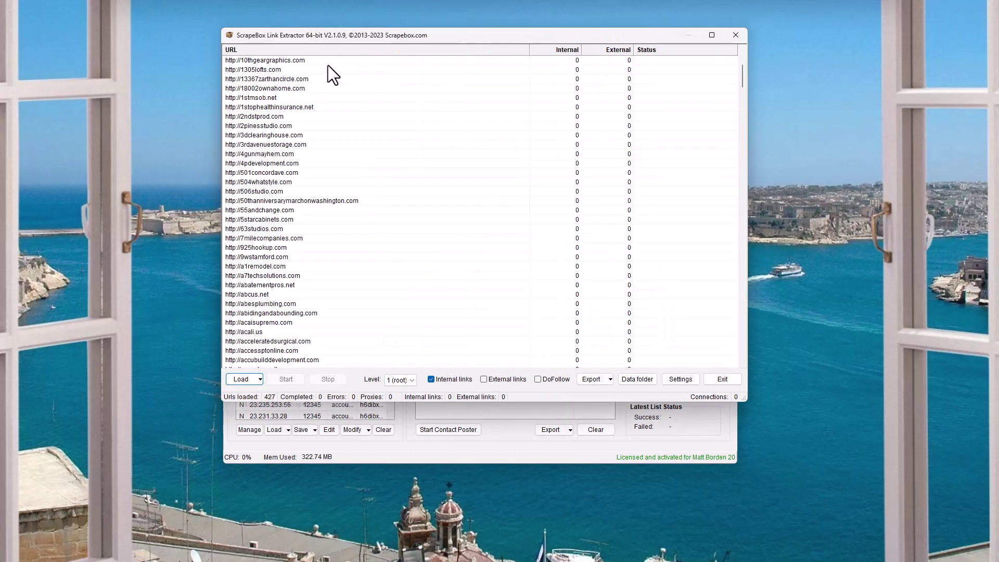
scroll(347, 239, "down", 15)
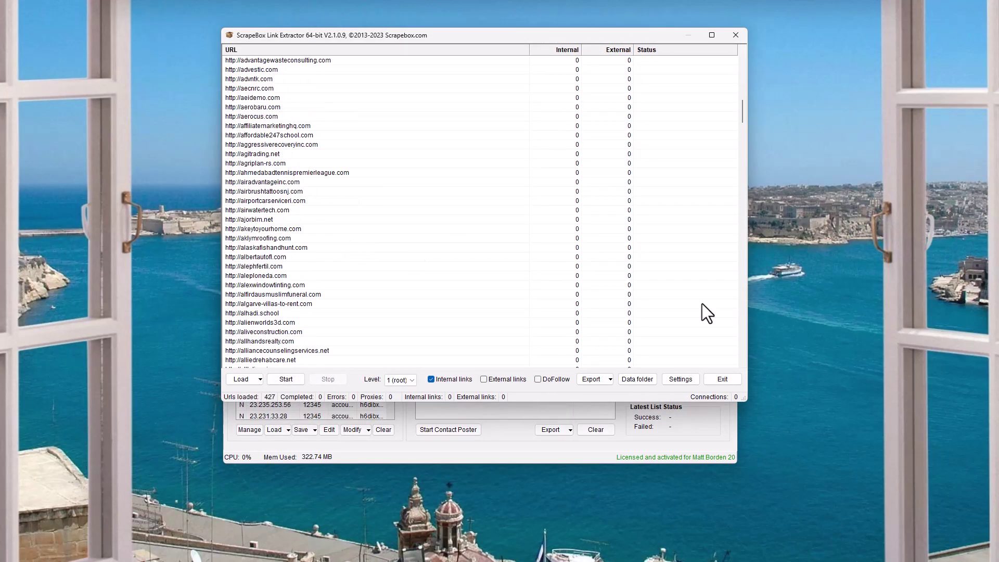
left_click(680, 379)
left_click(653, 112)
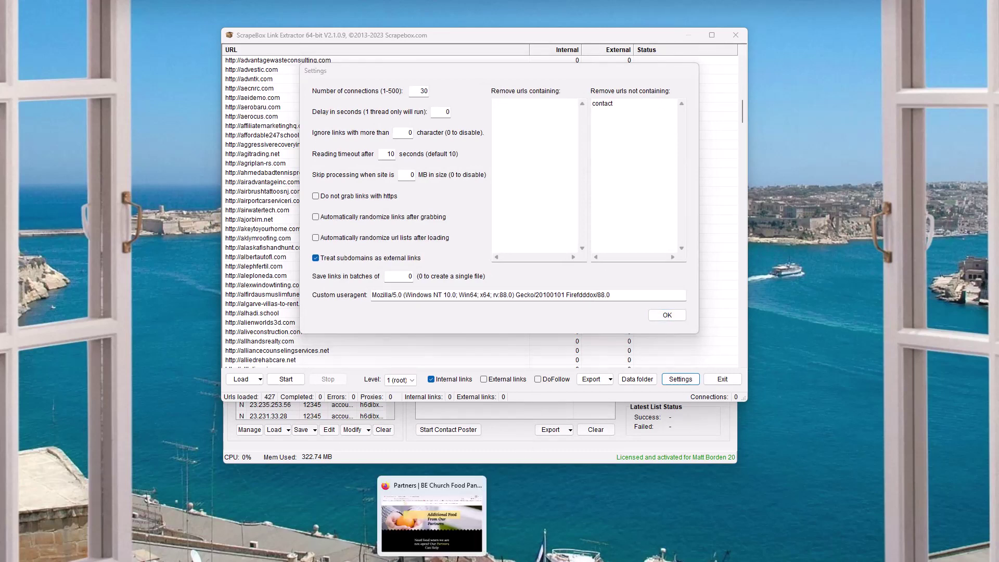
- Open BE Church Food's Contact Us page and highlight 'contact' in its address bar URL
left_click(428, 536)
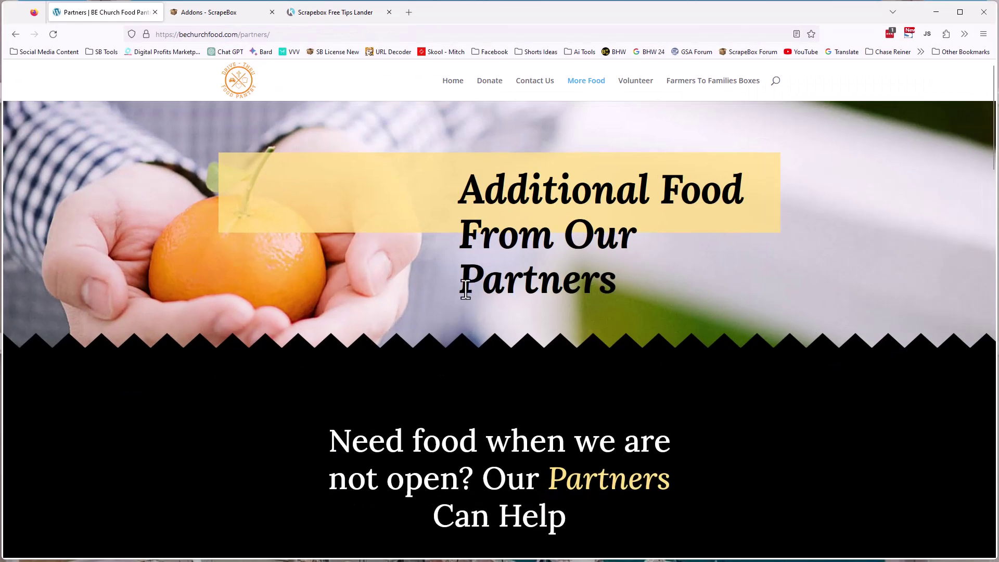
left_click(528, 82)
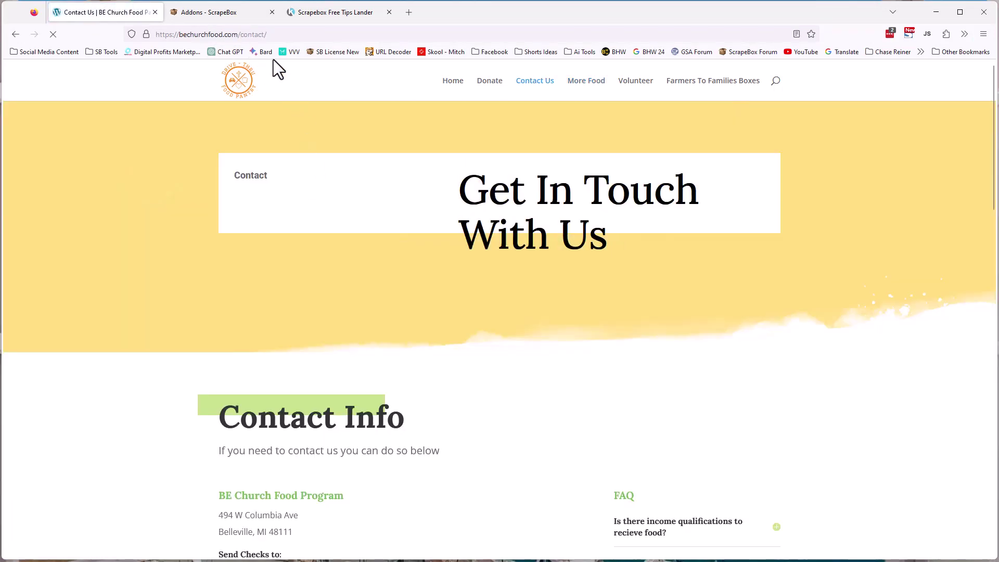
left_click_drag(241, 34, 265, 35)
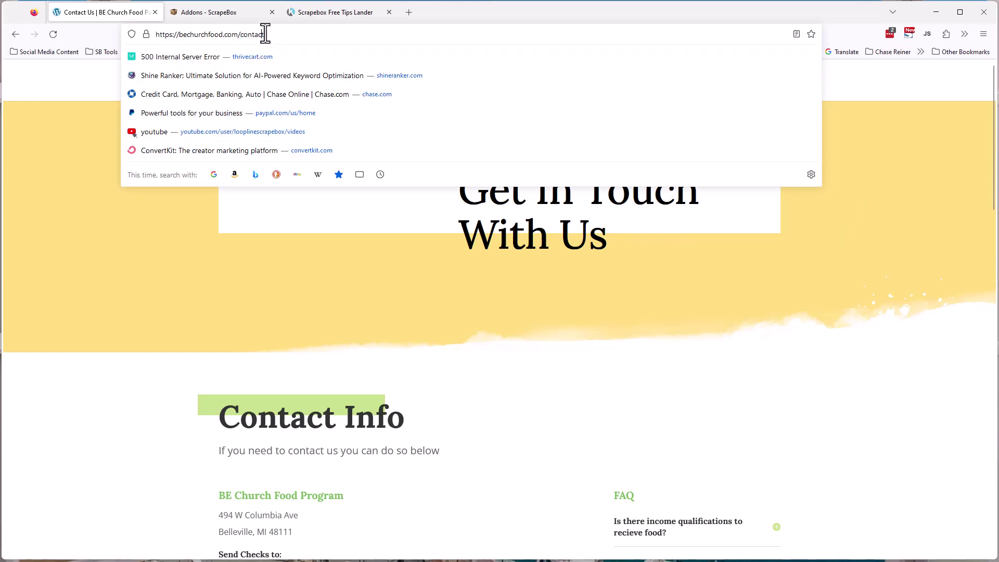
left_click_drag(264, 32, 238, 33)
left_click(263, 35)
left_click_drag(264, 35, 243, 33)
- Trim the trailing slash from the contact page address and highlight 'contact' in it
left_click(267, 34)
key("BackSpace")
double_click(263, 35)
left_click(265, 34)
left_click_drag(265, 35, 242, 34)
- Back in ScrapeBox, select the 'contact' word in the 'Remove urls not containing' filter
left_click(960, 12)
key("alt+Tab")
key("ctrl+a")
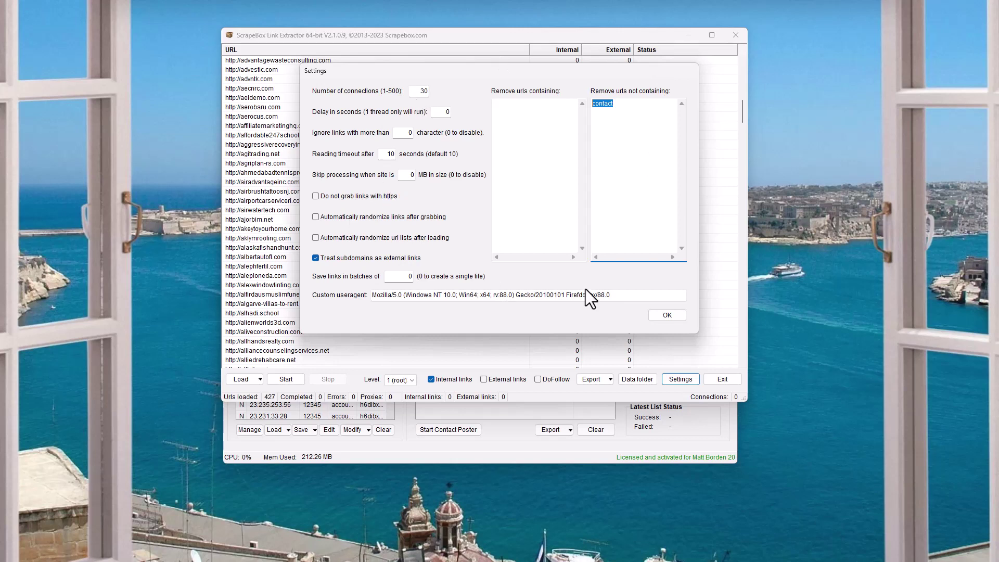
- Apply the contact filter, keep depth at Level 1 (root), and extract links from the 427 URLs
left_click(671, 316)
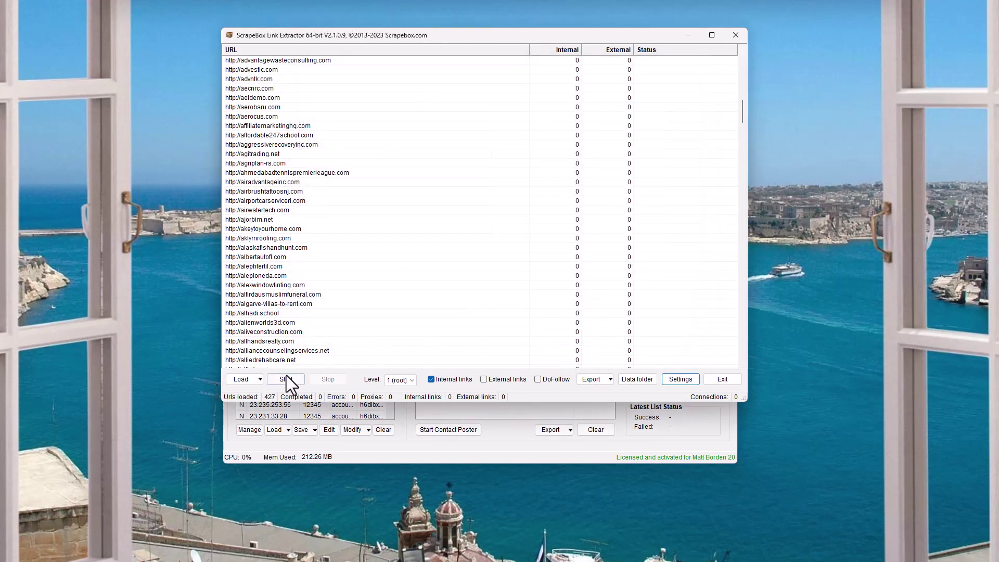
left_click(403, 380)
left_click(406, 388)
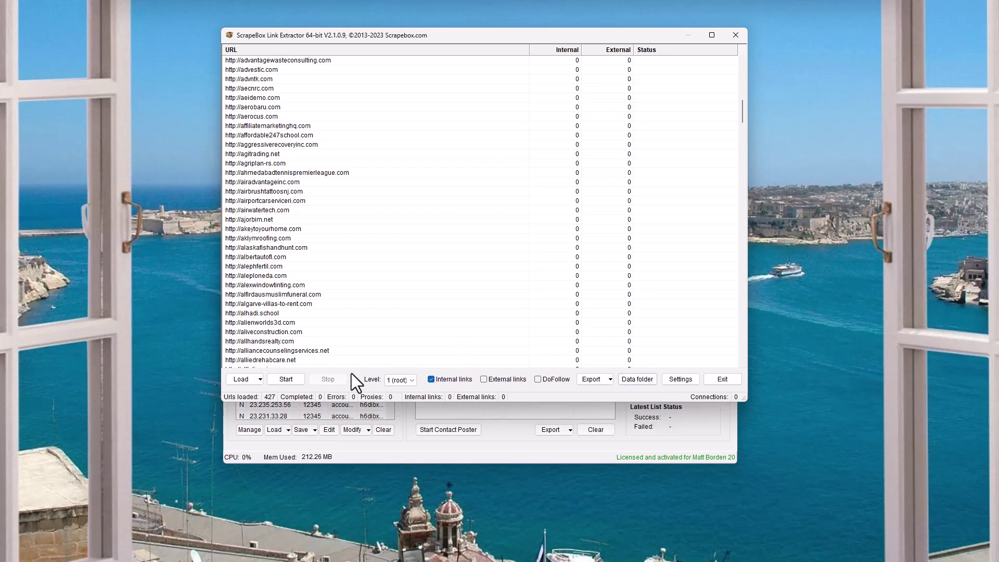
left_click(286, 379)
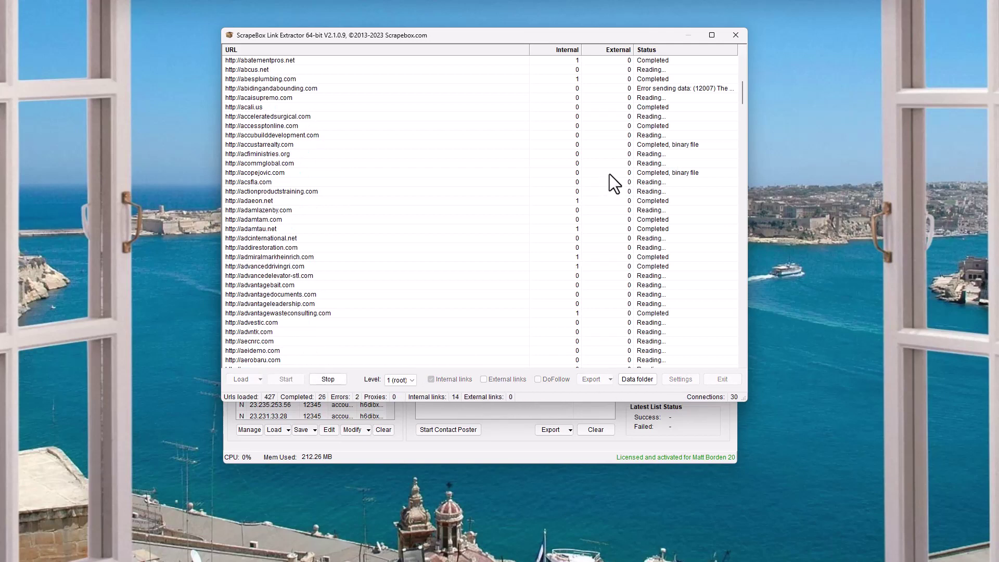
scroll(610, 173, "down", 20)
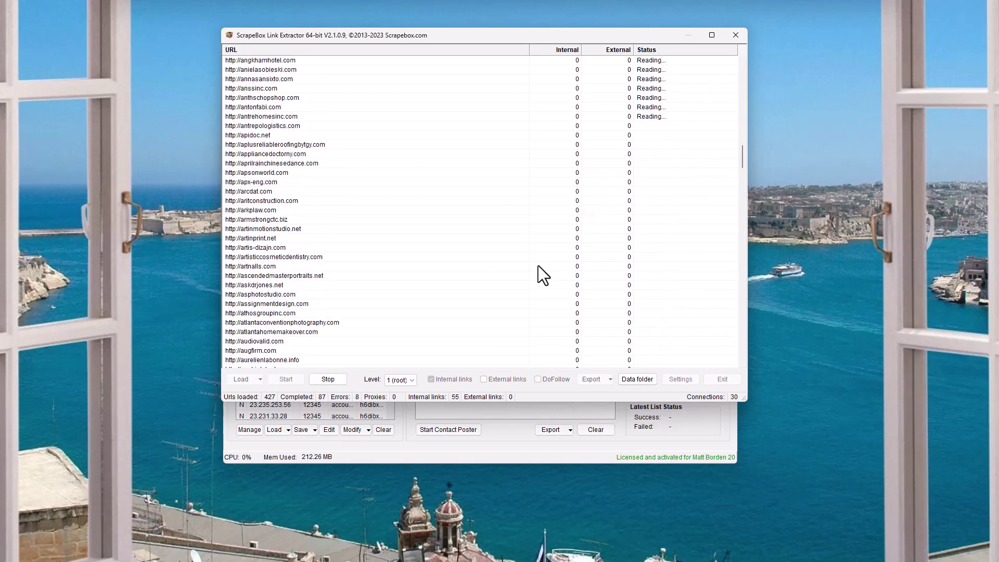
scroll(529, 259, "down", 7)
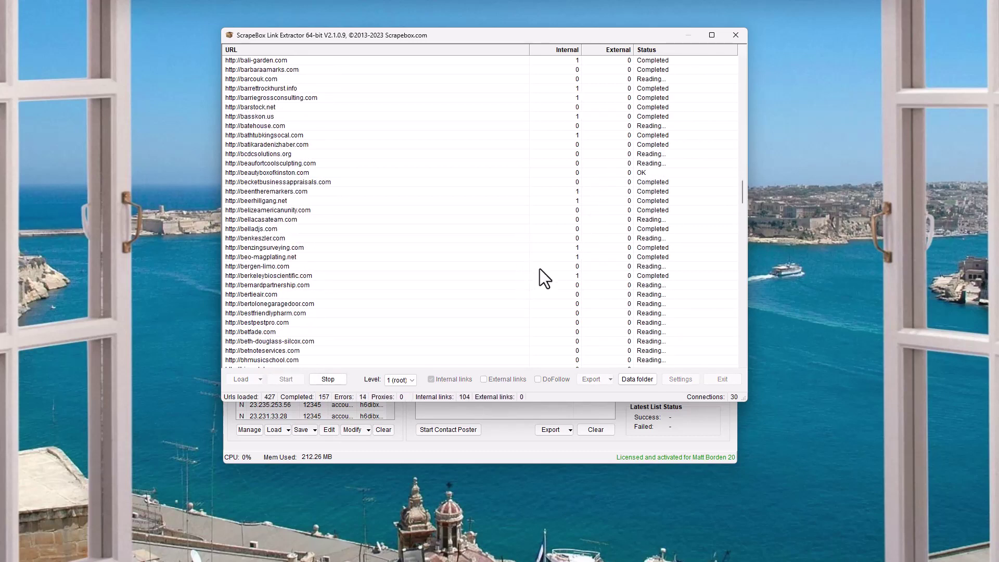
scroll(564, 229, "down", 20)
scroll(572, 213, "down", 4)
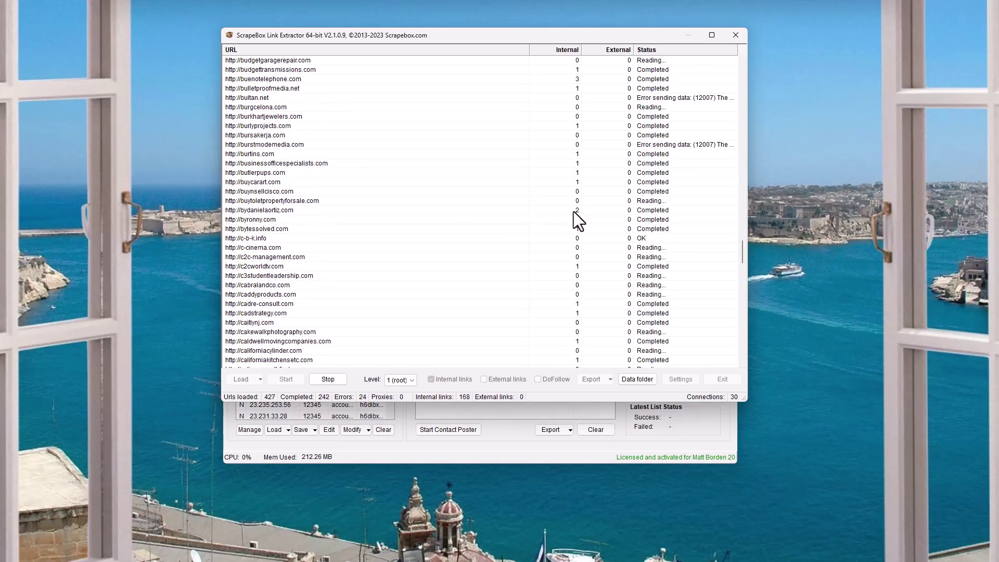
scroll(573, 211, "down", 20)
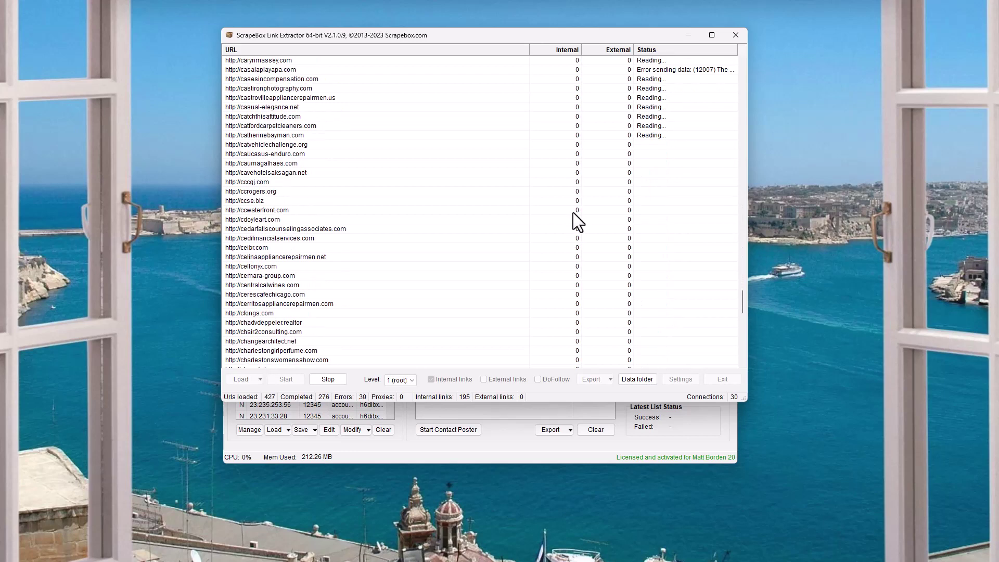
scroll(573, 214, "down", 12)
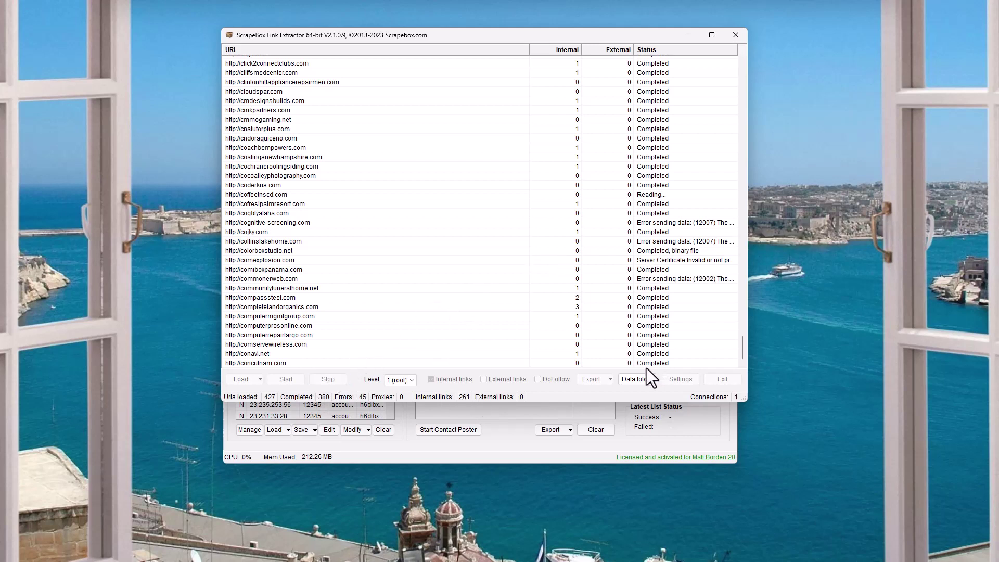
- Open the output folder and view the newest extracted links file, 20230624_192410_1.txt, in Notepad
left_click(631, 379)
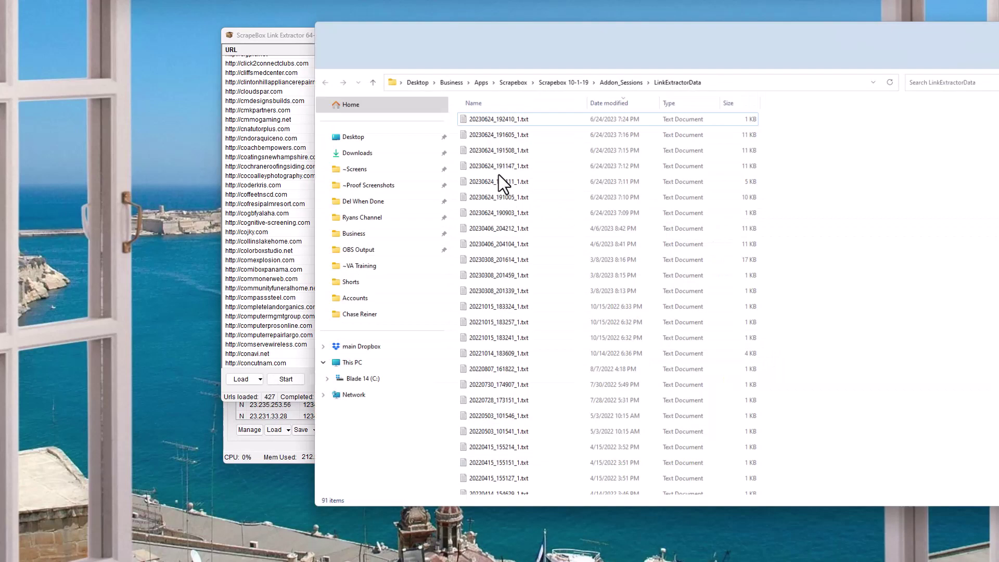
mouse_move(501, 46)
left_mouse_down()
mouse_move(476, 36)
mouse_move(394, 45)
left_mouse_up()
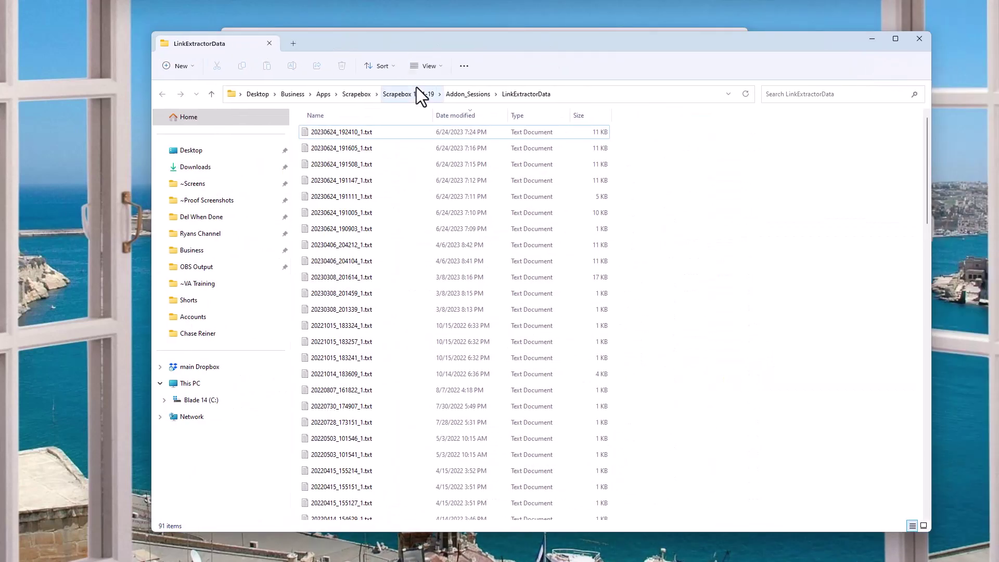
left_click(353, 133)
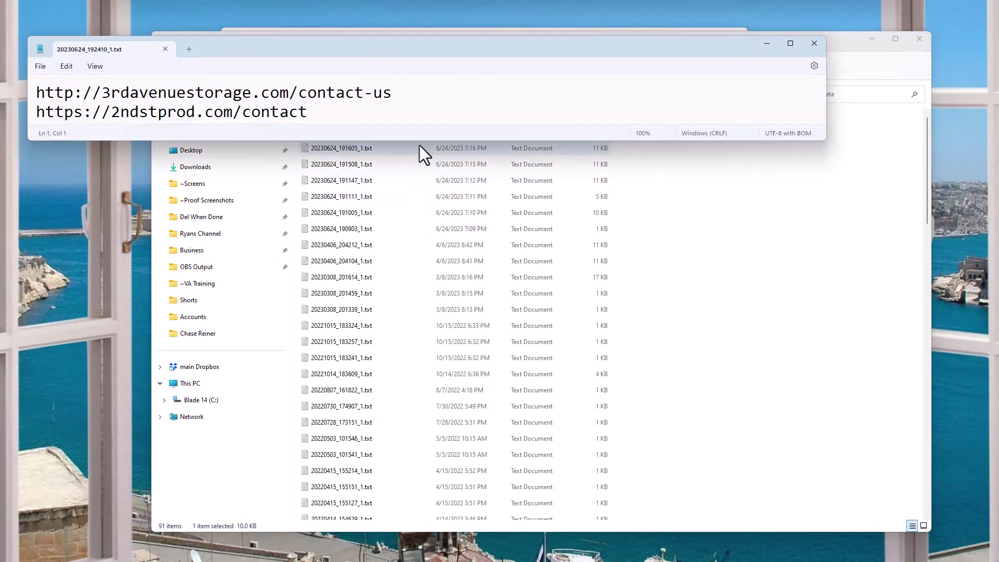
left_click_drag(417, 138, 413, 510)
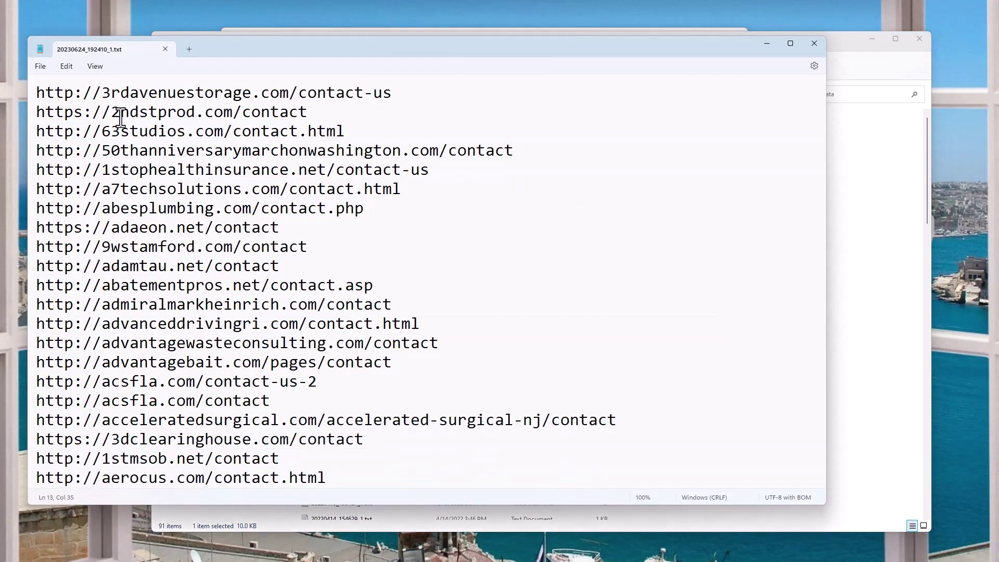
- Review the extracted links, highlighting their contact and contact-us paths down the list
left_click_drag(82, 92, 442, 94)
left_click(313, 94)
left_click_drag(307, 107, 242, 112)
left_click_drag(397, 129, 242, 134)
left_click_drag(574, 154, 304, 213)
left_click(315, 228)
scroll(320, 231, "down", 5)
scroll(322, 233, "down", 15)
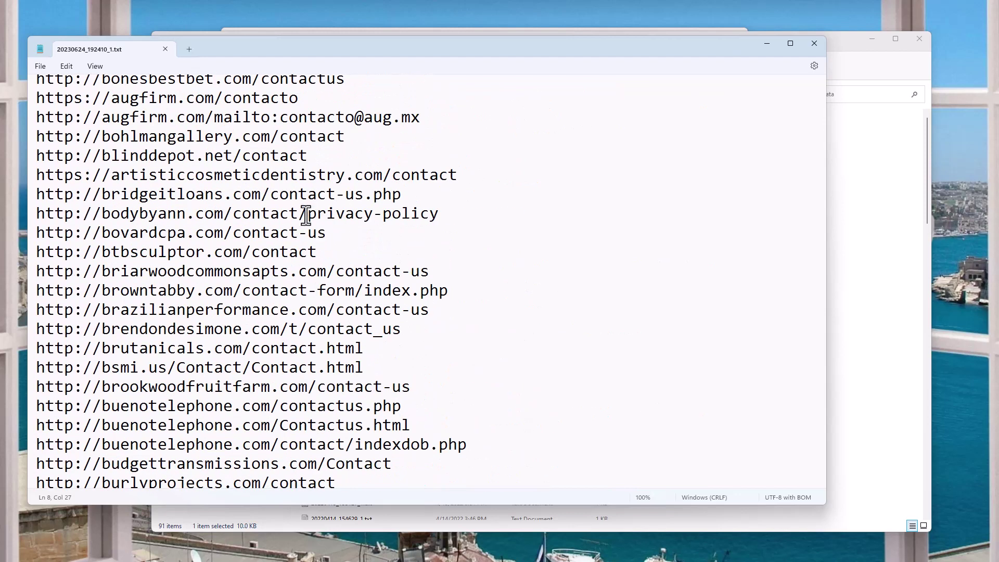
left_click_drag(306, 214, 234, 215)
left_click(252, 233)
scroll(281, 174, "down", 1)
left_click_drag(285, 136, 415, 138)
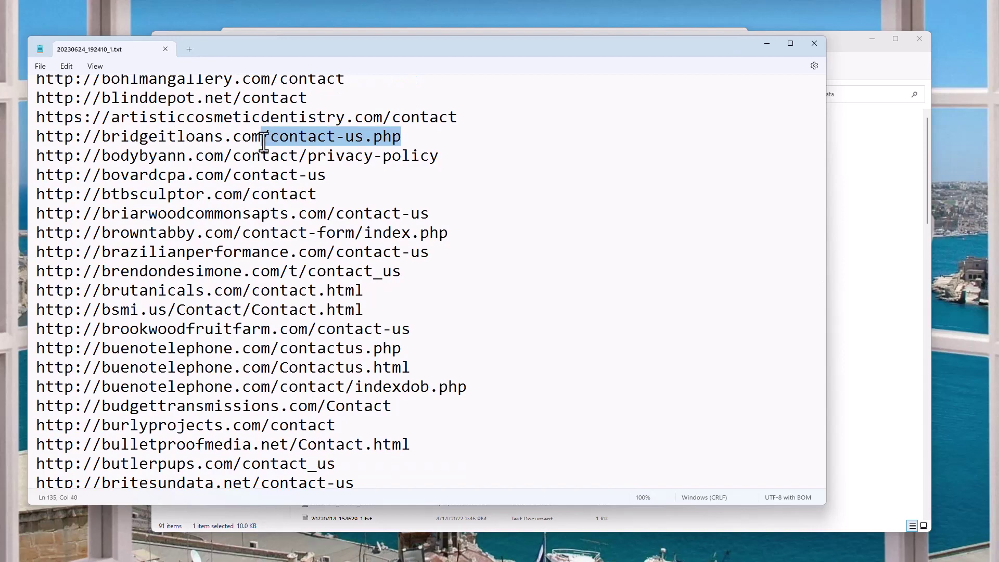
scroll(311, 212, "down", 7)
scroll(311, 212, "down", 10)
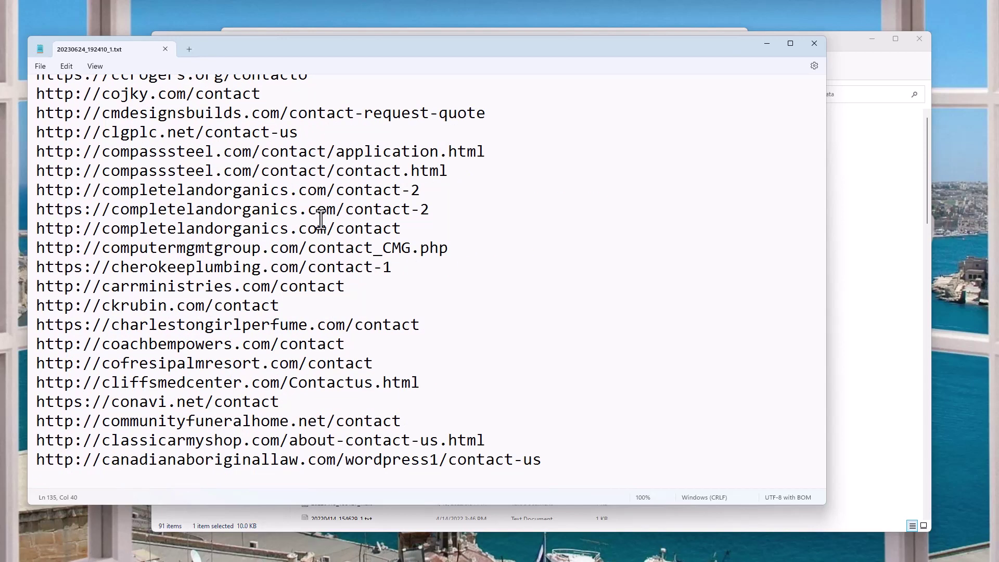
- Reopen the links file, select all the extracted contact URLs, and minimize Notepad
left_click(814, 43)
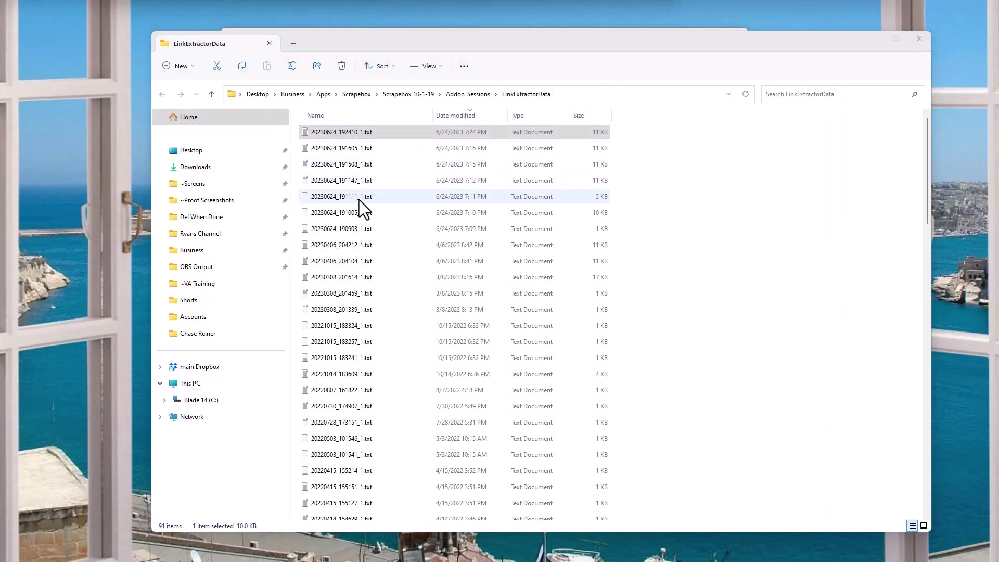
key("Return")
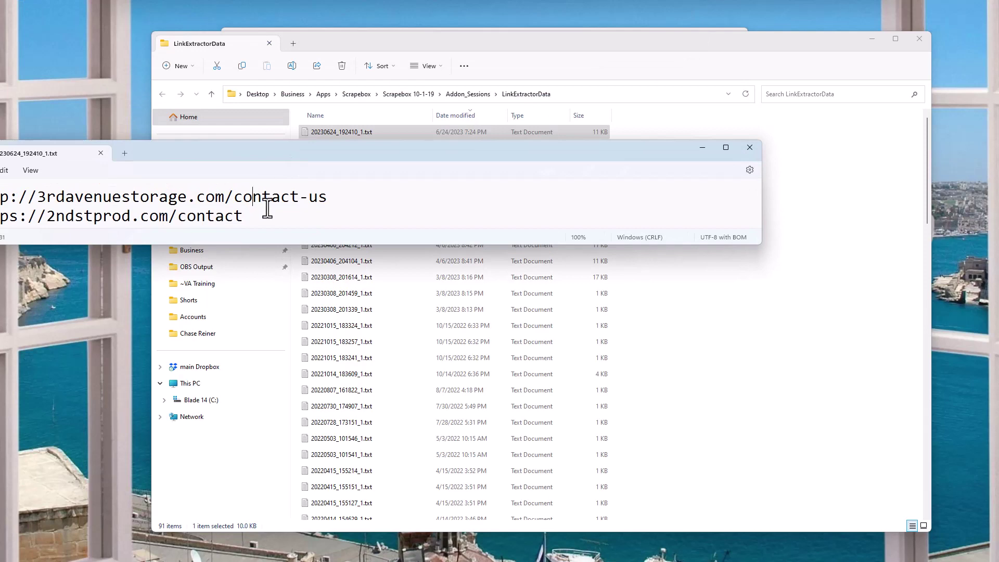
key("ctrl+a")
scroll(465, 188, "up", 10)
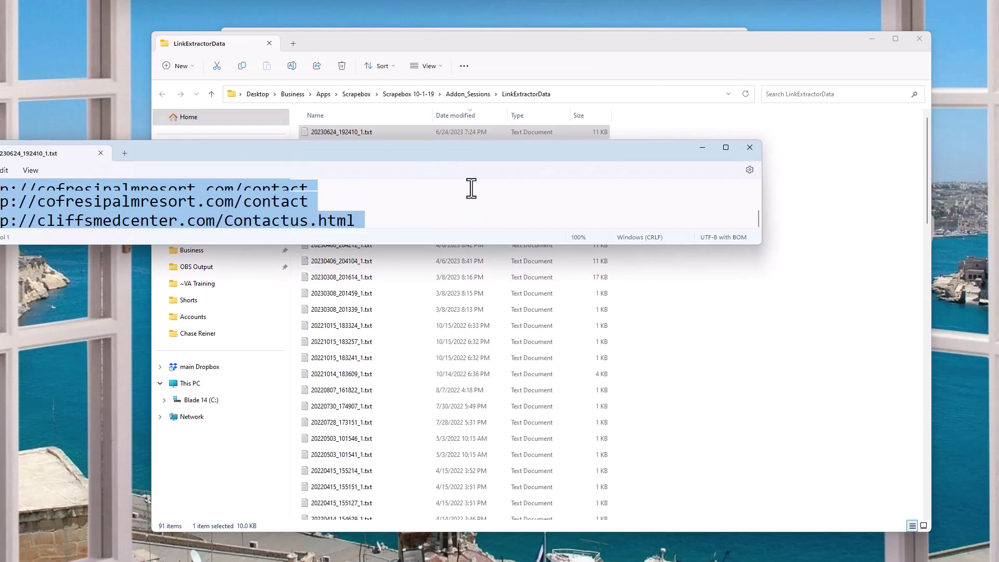
left_click(703, 148)
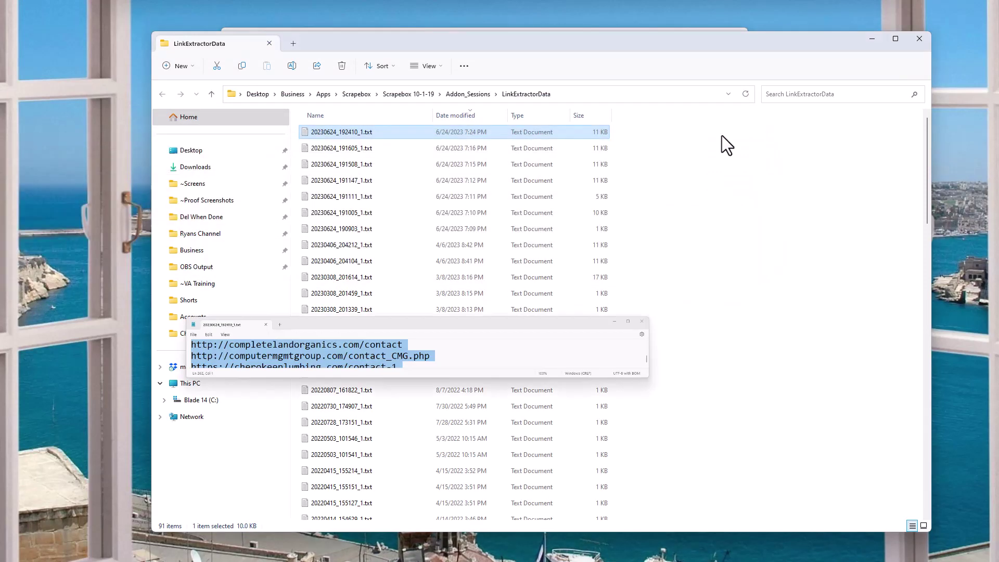
- Exit the Link Extractor and paste the 261 contact URLs into the Blogs list, saving it back
left_click(872, 38)
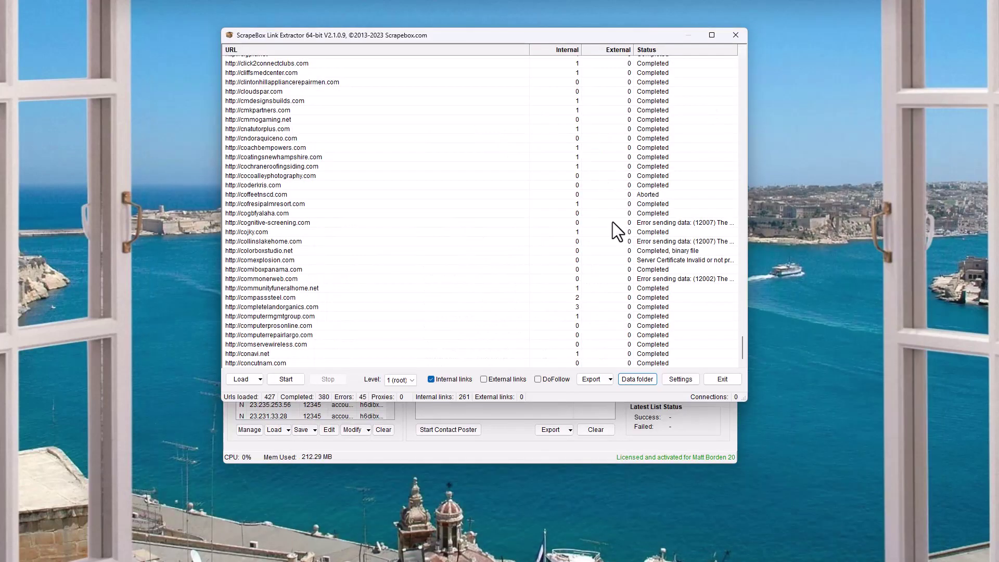
left_click(722, 379)
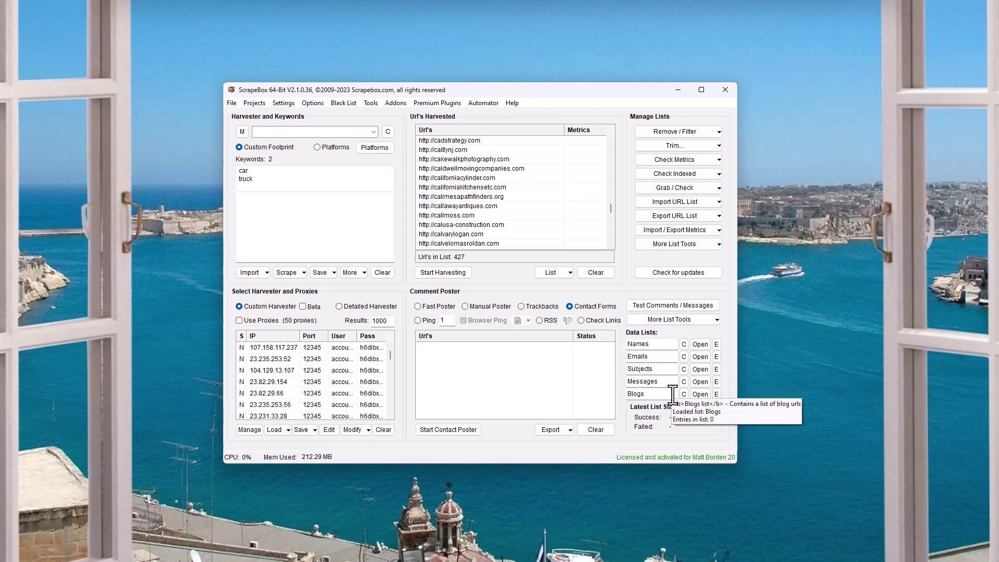
left_click(716, 394)
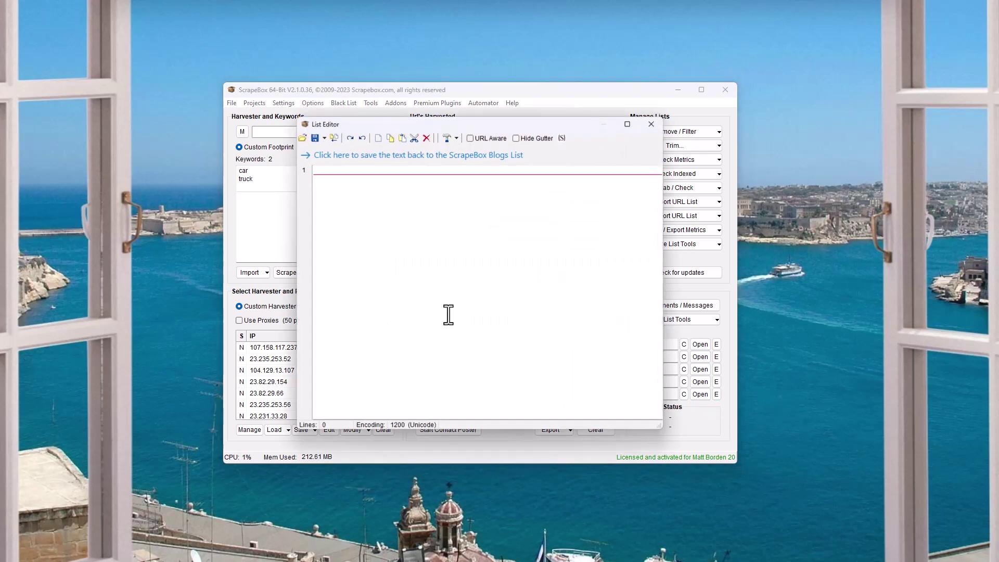
key("ctrl+v")
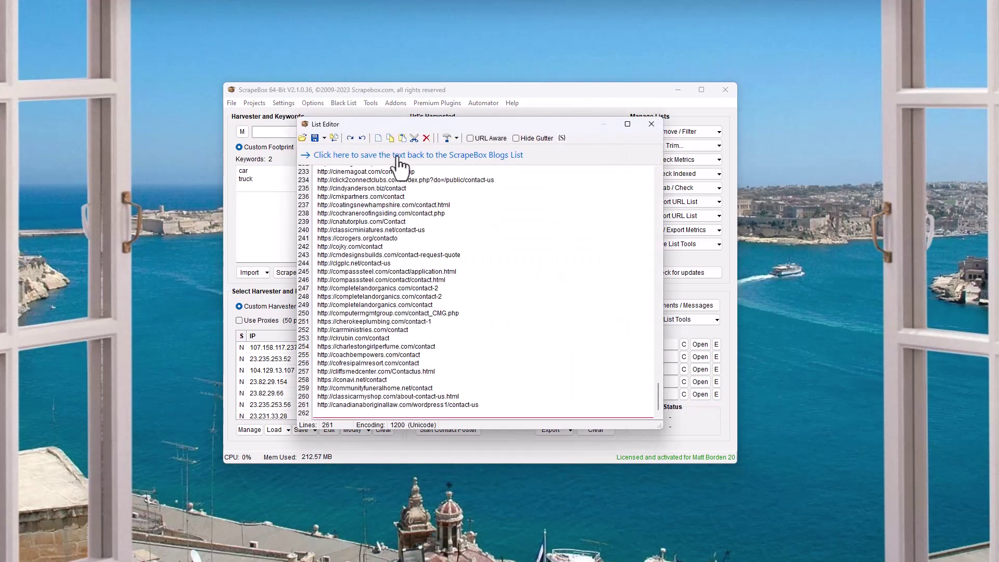
left_click(400, 156)
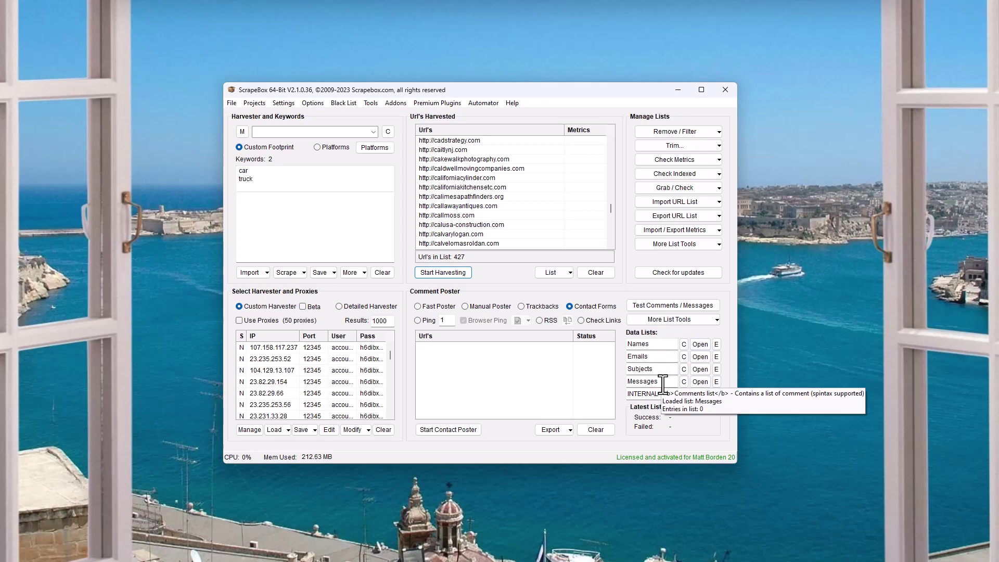
- Scroll the BE Church Food contact page down to its Send a Message form, then minimize Firefox
left_click(424, 544)
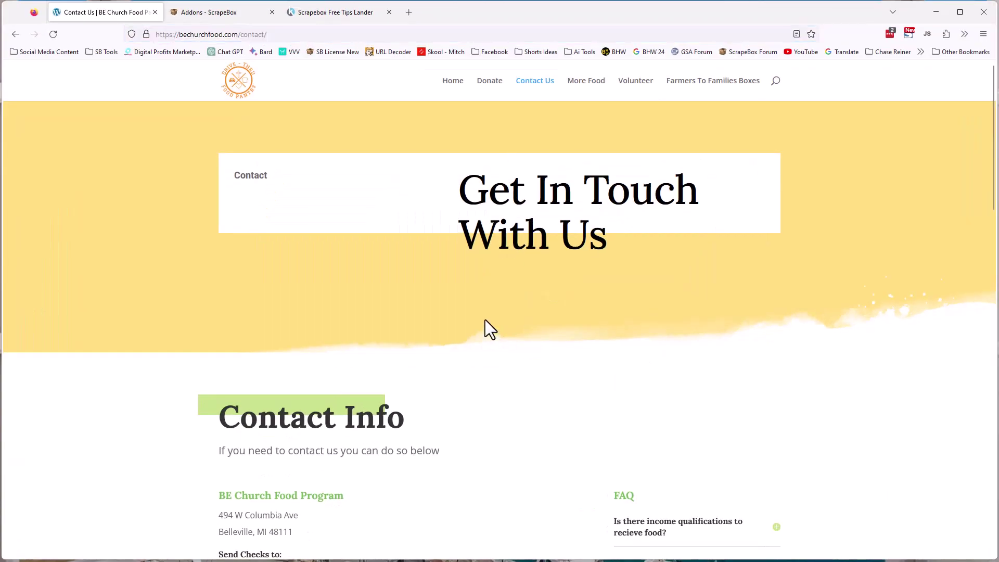
scroll(489, 286, "down", 2)
scroll(492, 254, "down", 10)
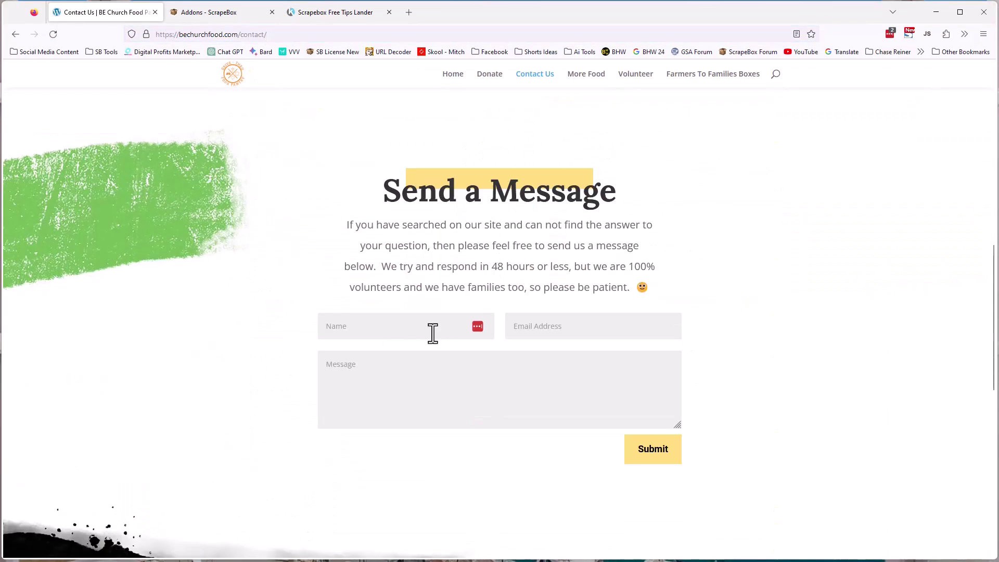
left_click(939, 11)
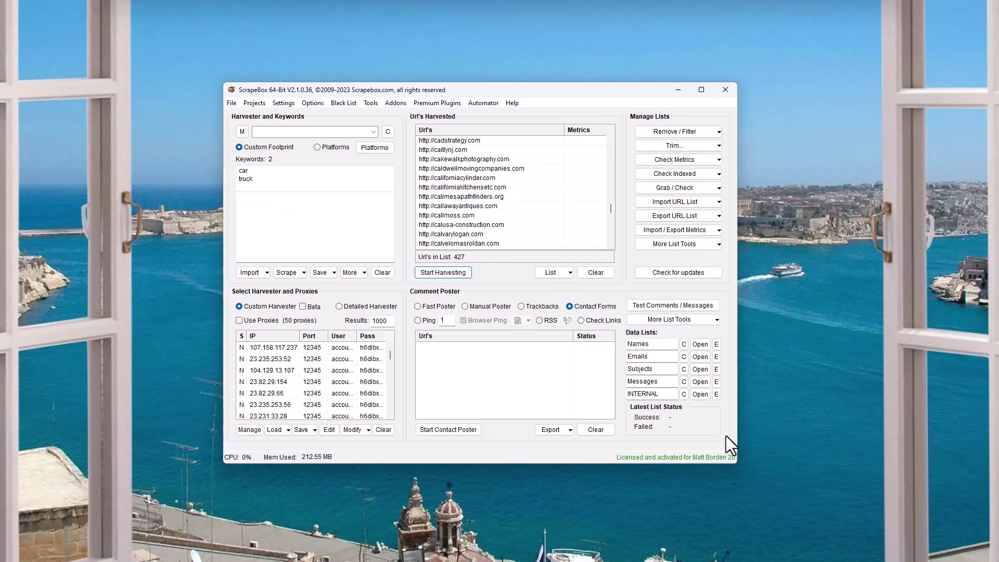
left_click(717, 394)
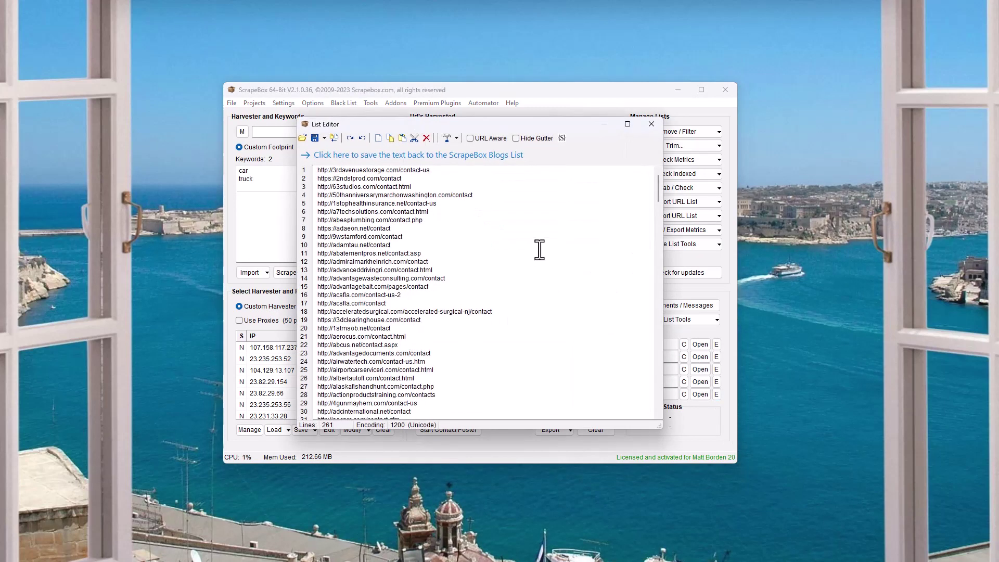
left_click(651, 124)
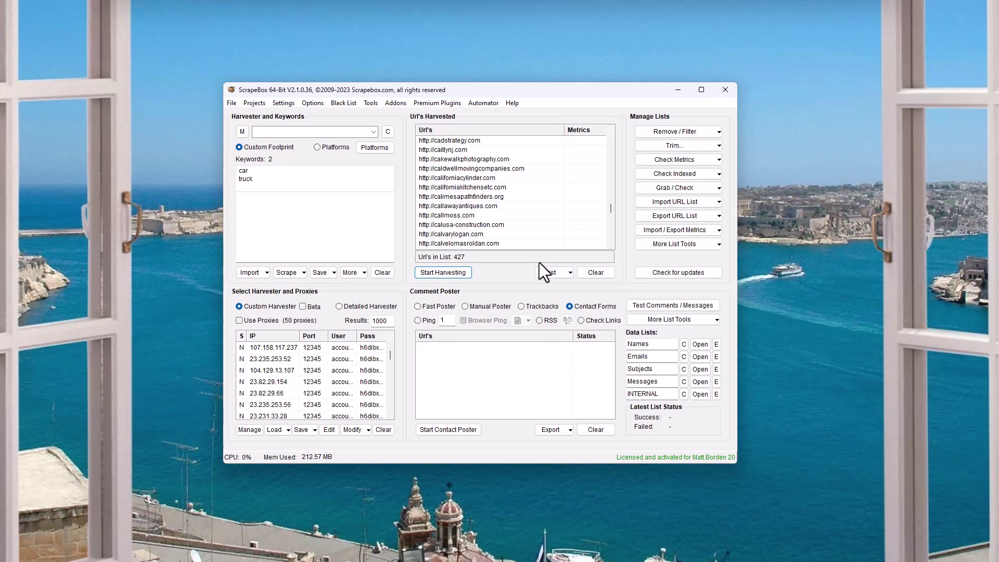
left_click(532, 237)
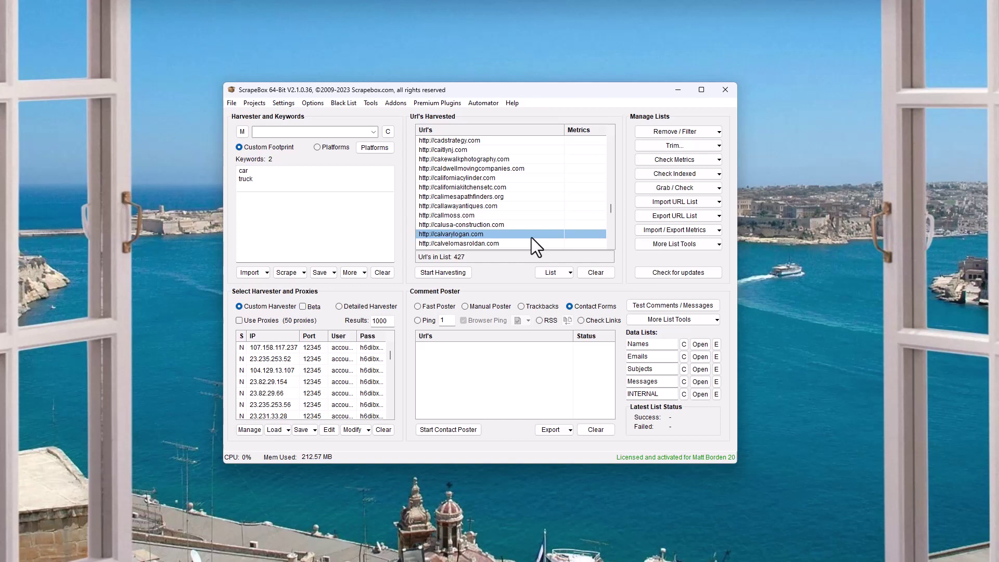
left_click(481, 204)
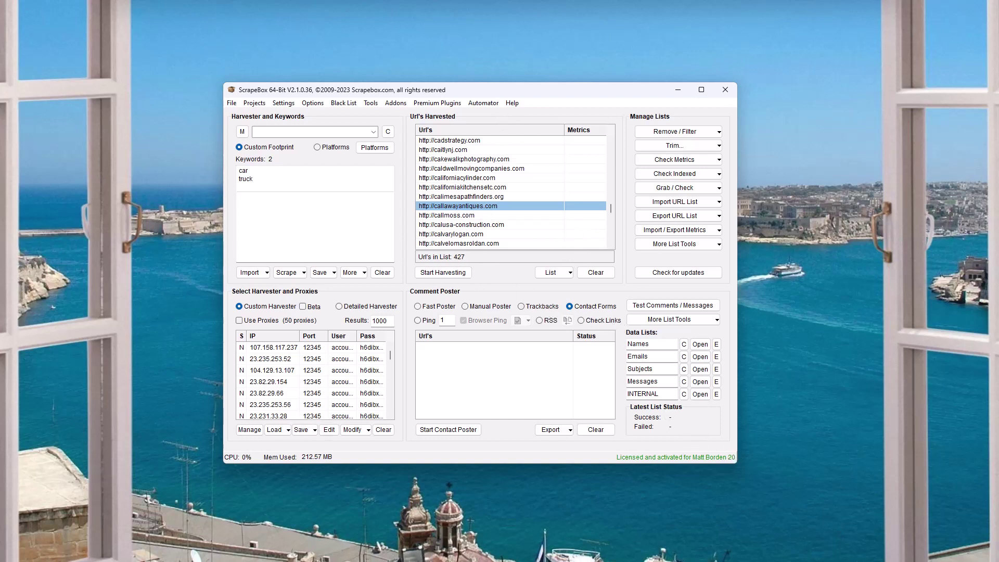
- Bring Notepad into view and save the extracted contact URLs under the name 1.txt
left_click(608, 534)
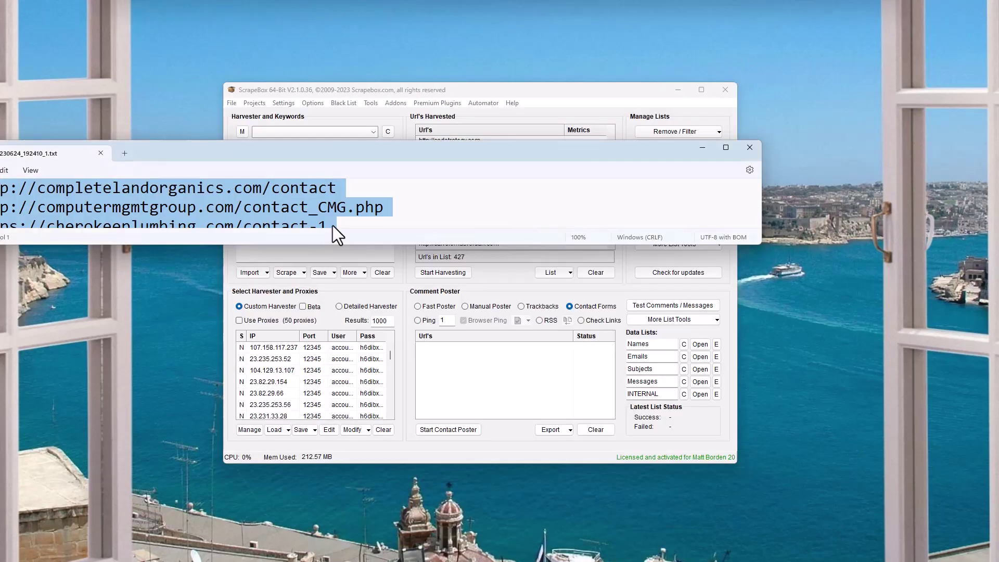
left_click_drag(264, 161, 458, 166)
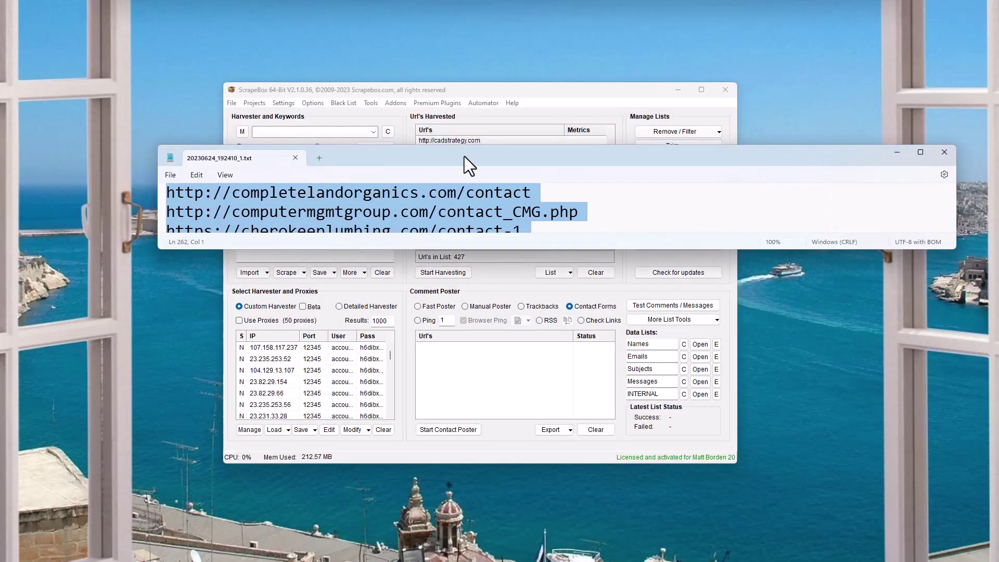
left_click(176, 179)
left_click(198, 265)
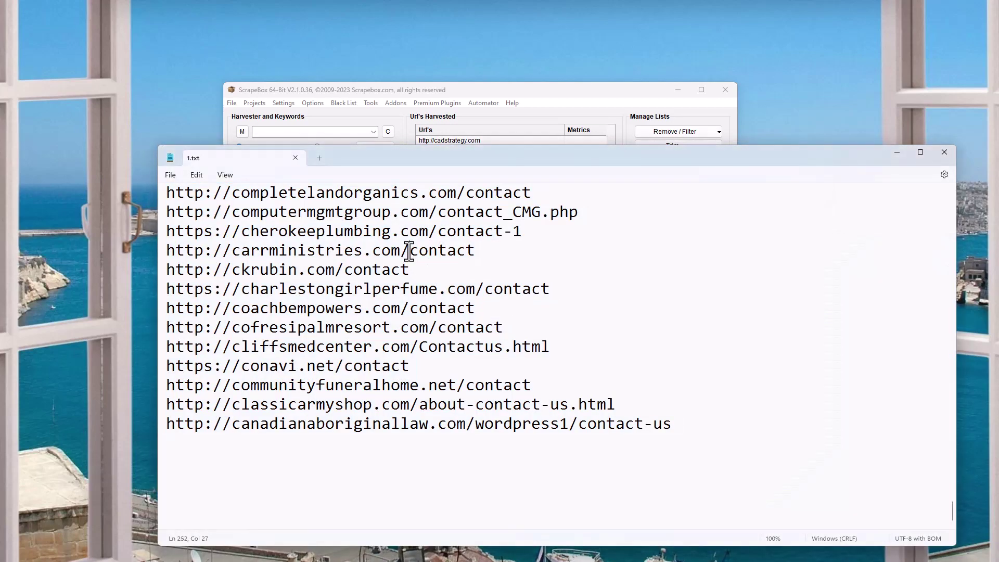
scroll(409, 252, "up", 10)
- Compare the harvested list by domain against Del When Done\New folder (23)\1.txt, leaving 187 URLs
left_click(541, 124)
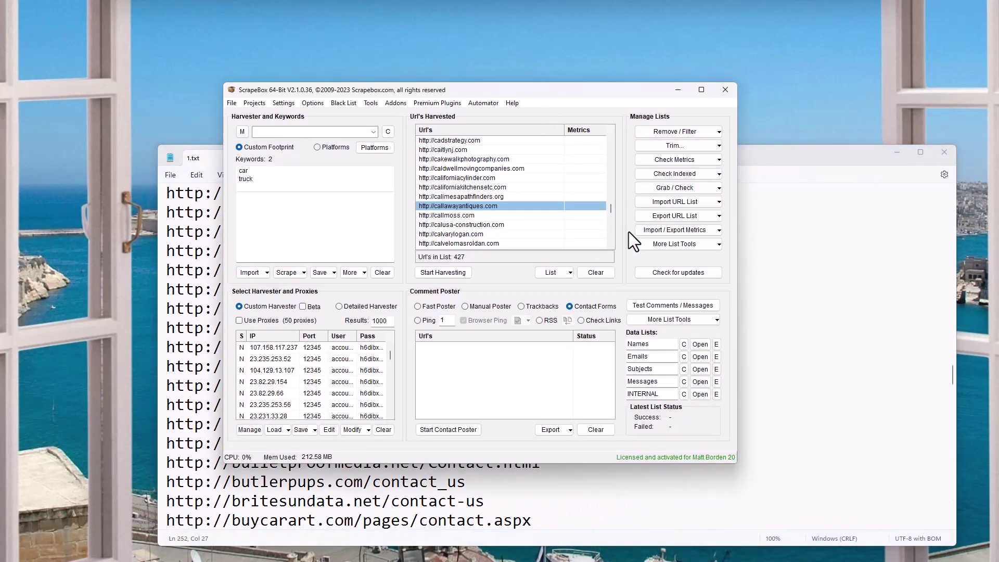
left_click(674, 202)
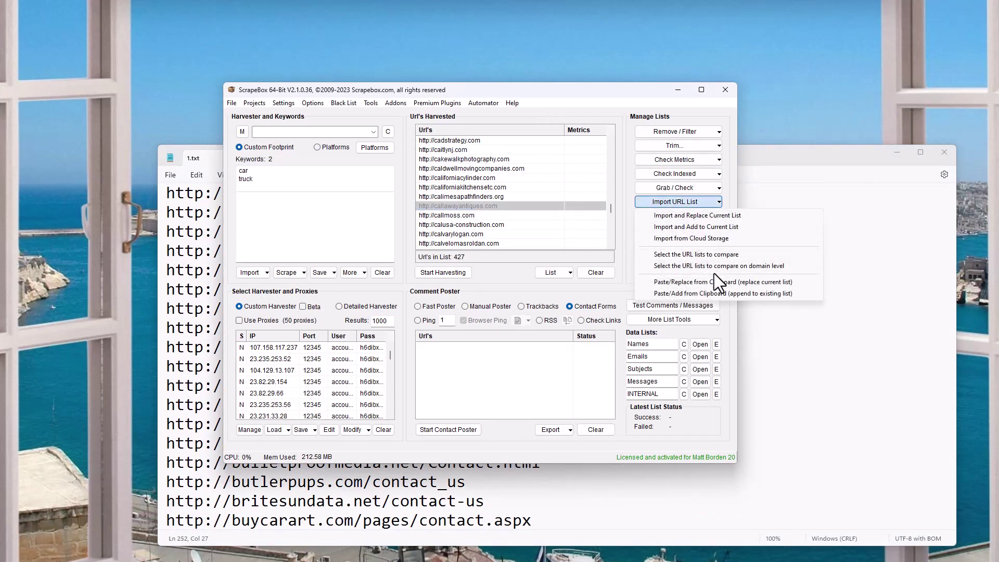
left_click(761, 268)
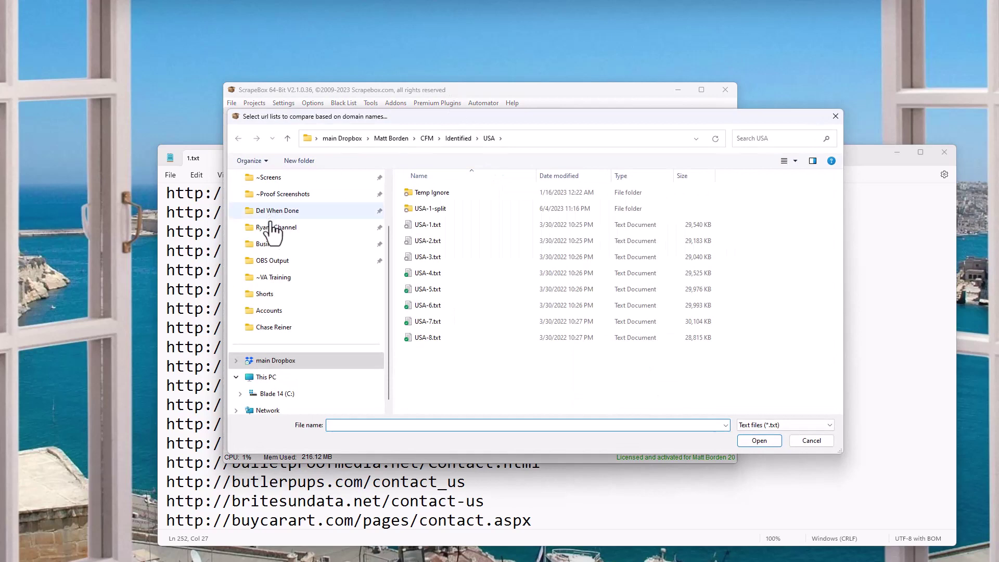
left_click(277, 211)
scroll(437, 315, "down", 10)
scroll(452, 323, "up", 3)
scroll(453, 322, "down", 3)
double_click(444, 277)
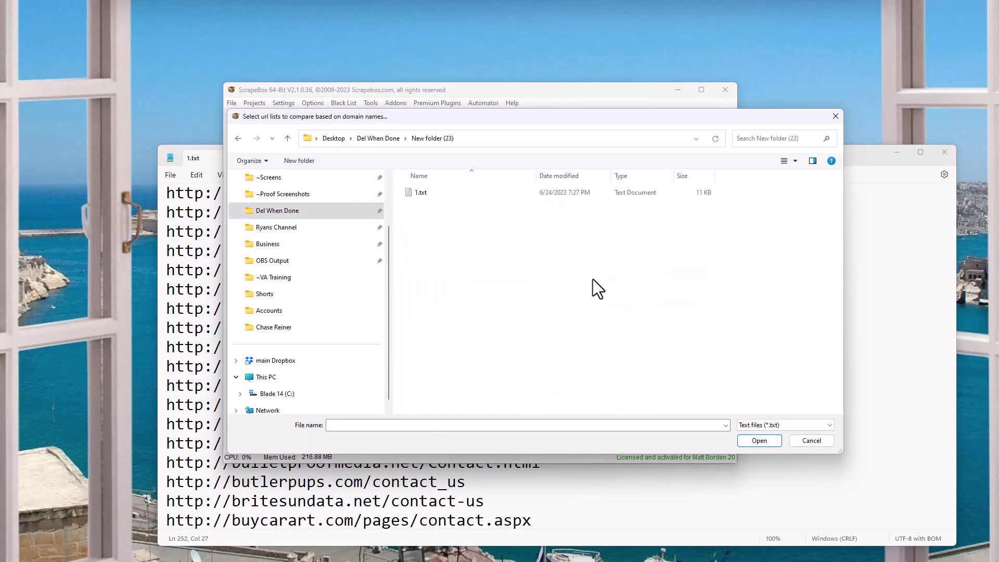
double_click(422, 192)
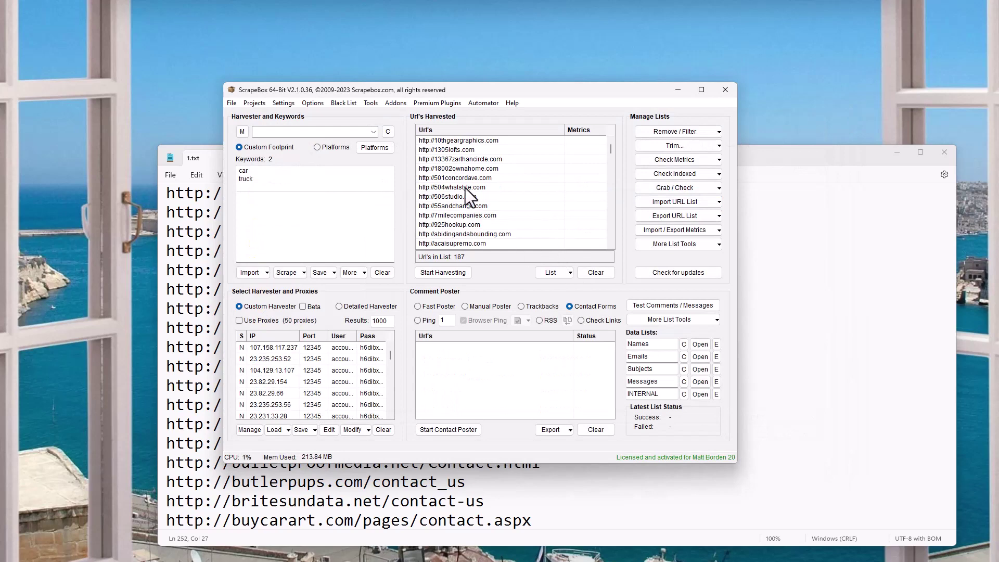
- Select a few lines of URLs in the Notepad file, then minimize it
left_click(777, 286)
left_click_drag(355, 193, 229, 195)
left_click_drag(346, 213, 232, 213)
left_click_drag(343, 195, 468, 551)
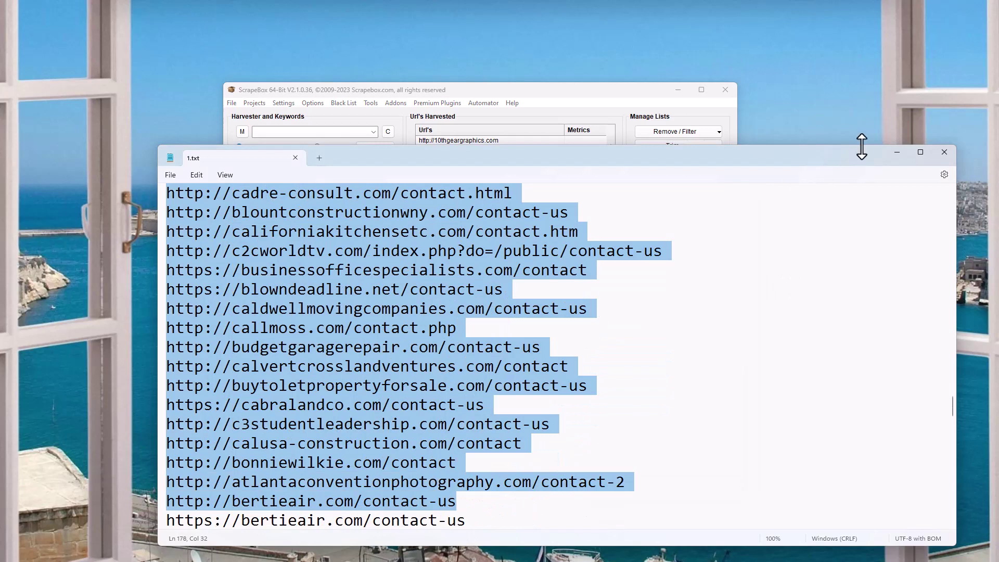
left_click(902, 151)
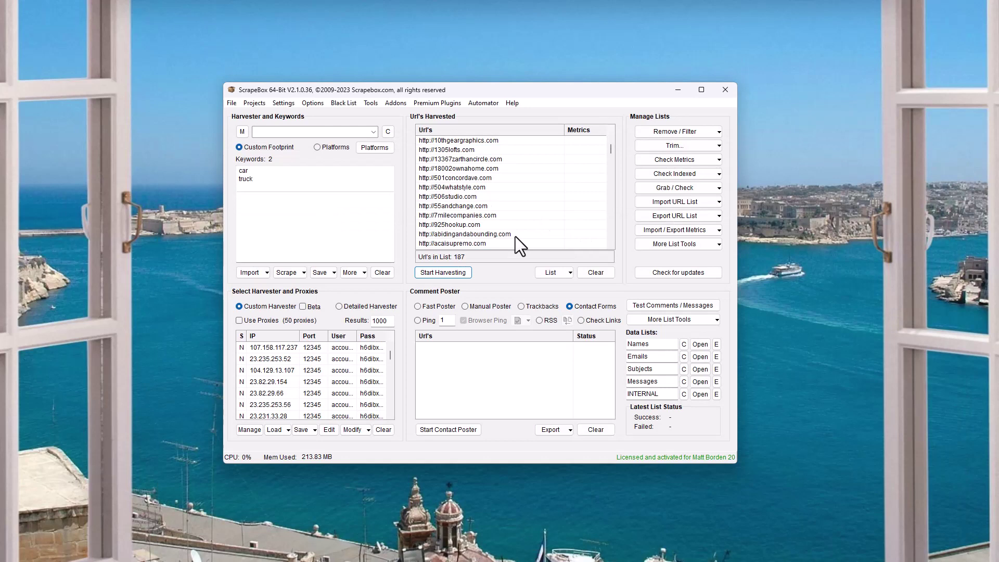
- Scroll through the 187 remaining harvested URLs, starting from alienworlds3d.com
left_click(486, 140)
scroll(541, 205, "down", 20)
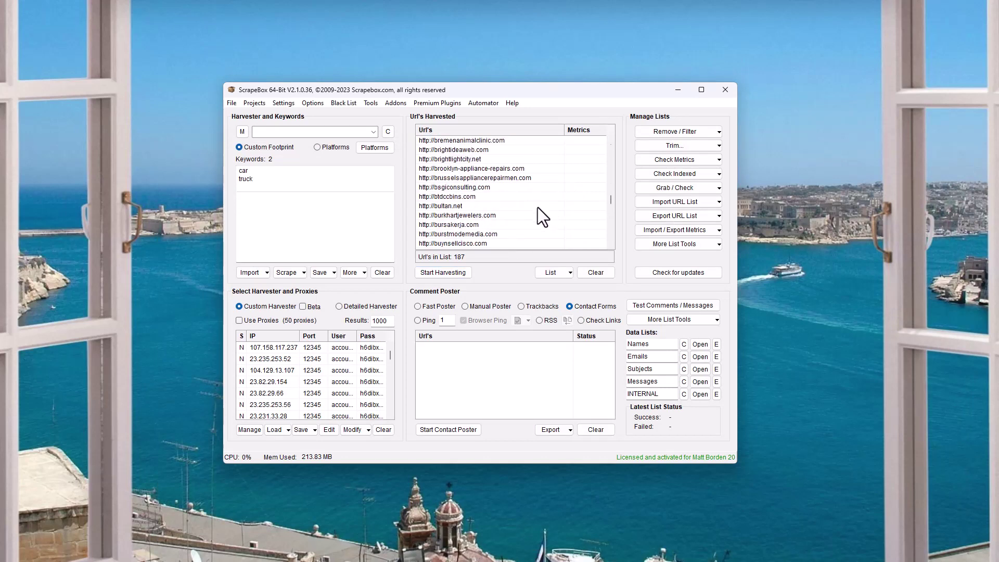
scroll(539, 210, "down", 15)
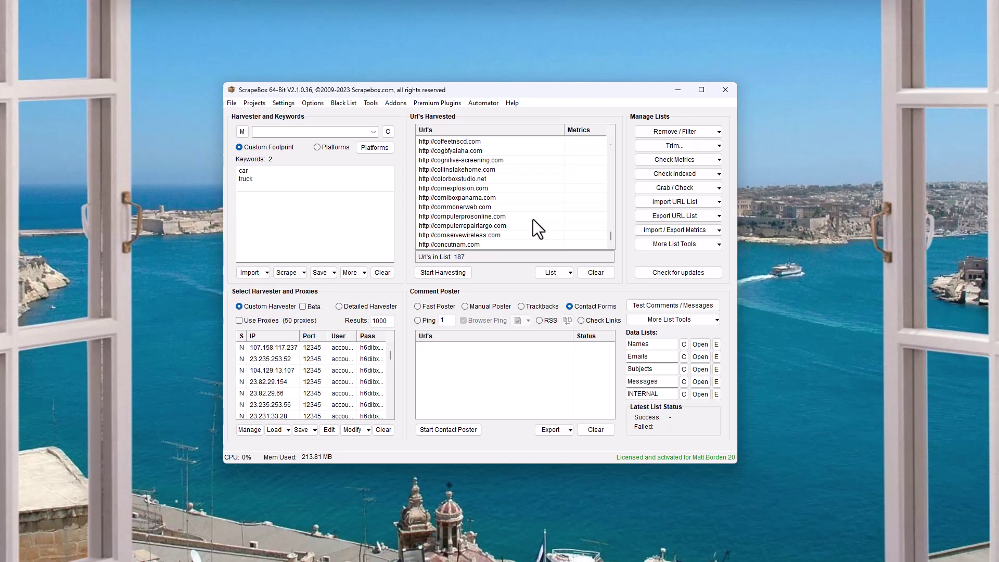
scroll(532, 219, "up", 20)
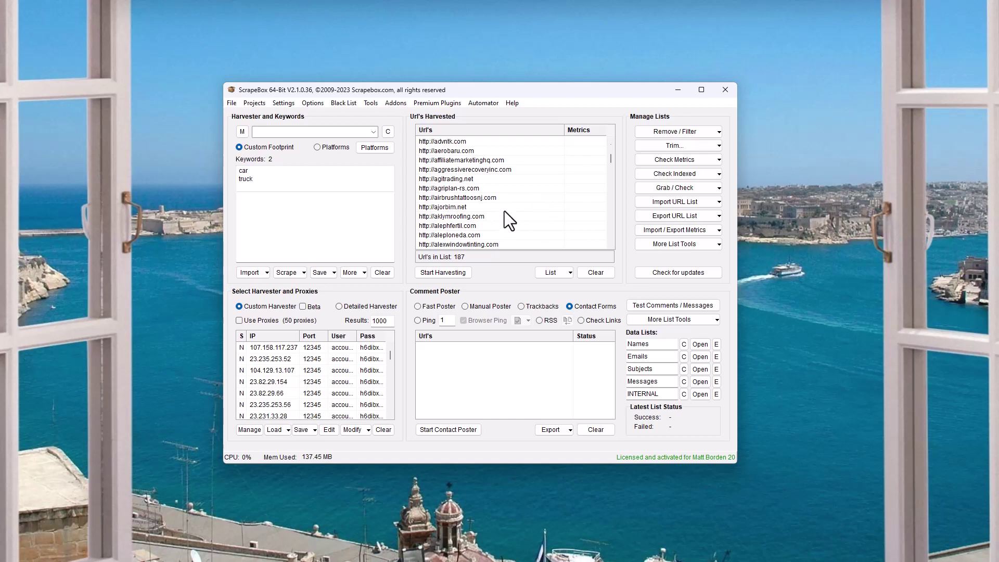
scroll(496, 218, "down", 5)
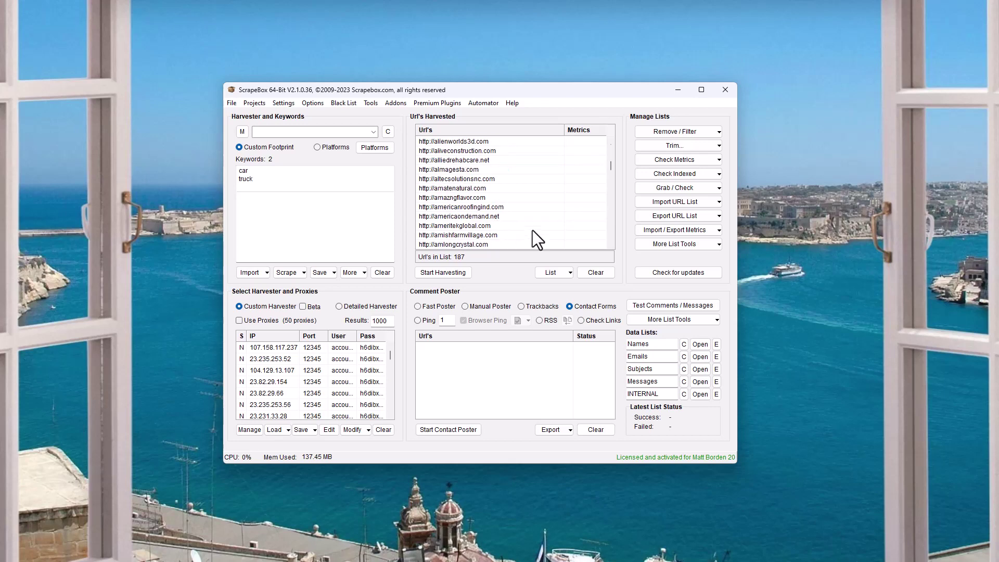
- Copy all 187 harvested URLs and paste them on a new line below the 261 contact links
right_click(517, 195)
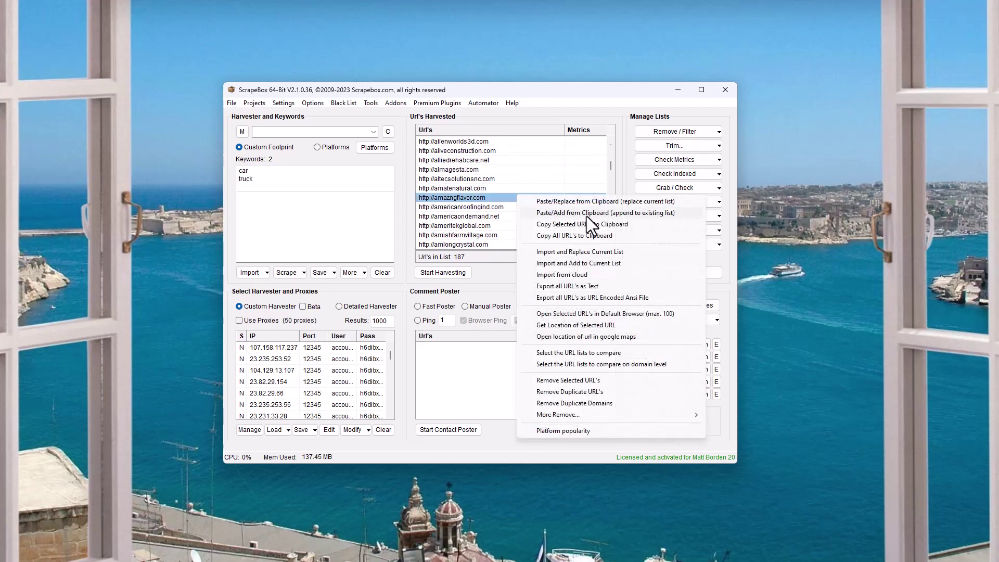
left_click(613, 236)
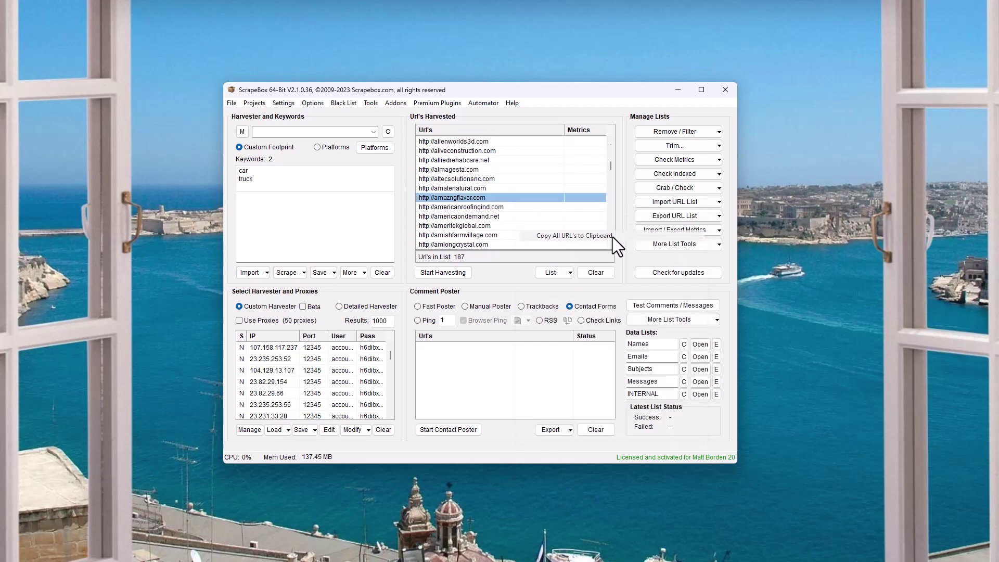
left_click(716, 395)
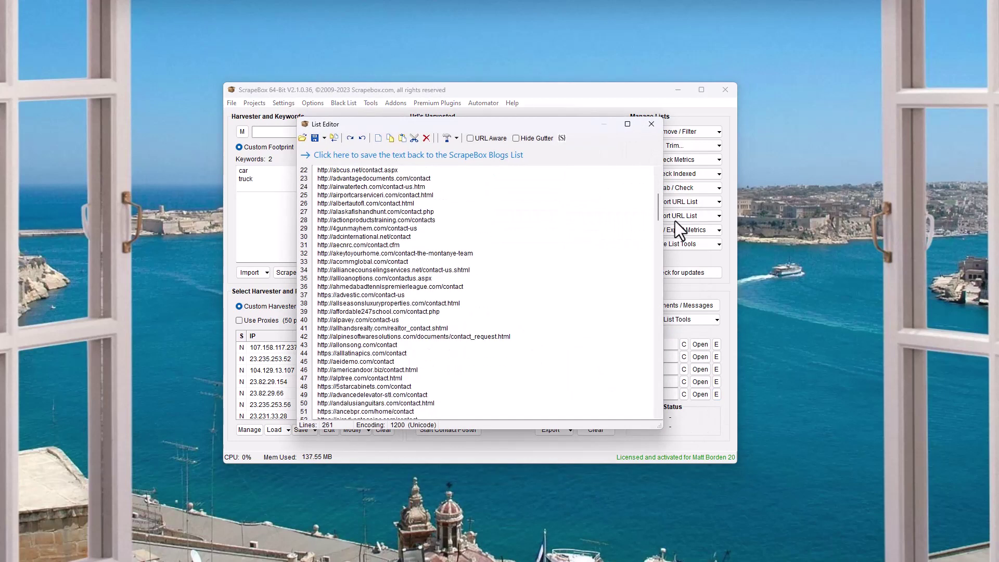
left_click_drag(657, 208, 650, 406)
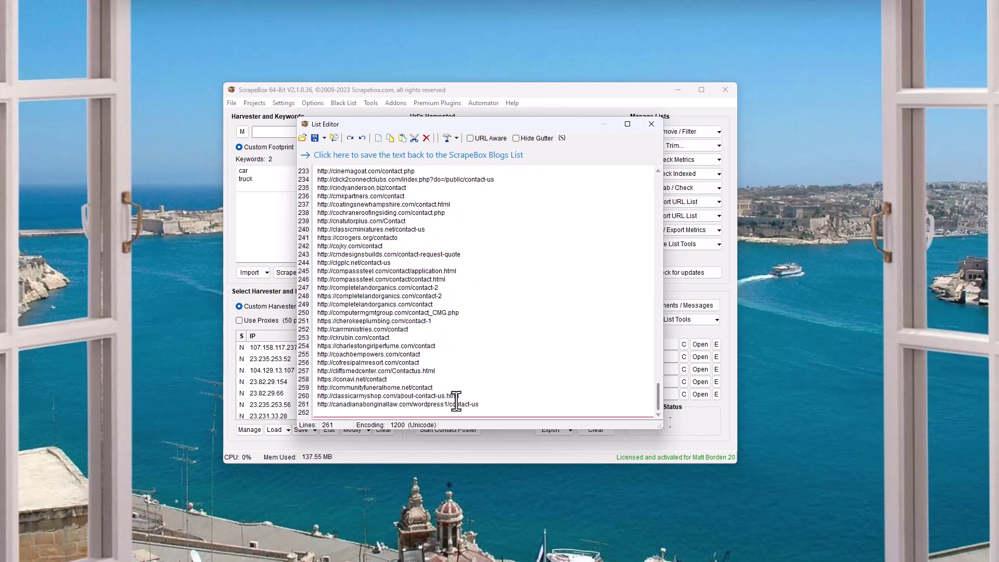
left_click(527, 401)
key("Return")
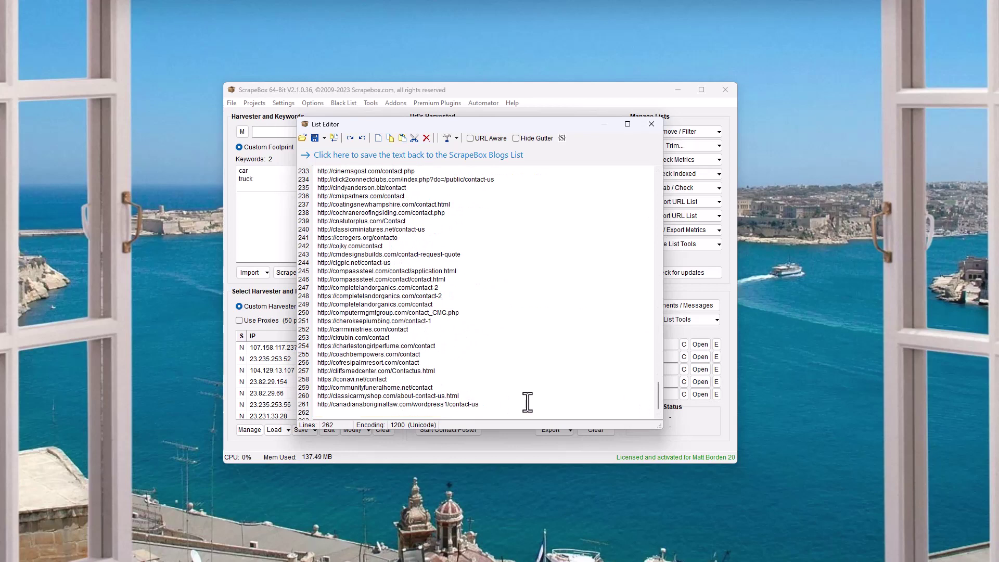
key("ctrl+v")
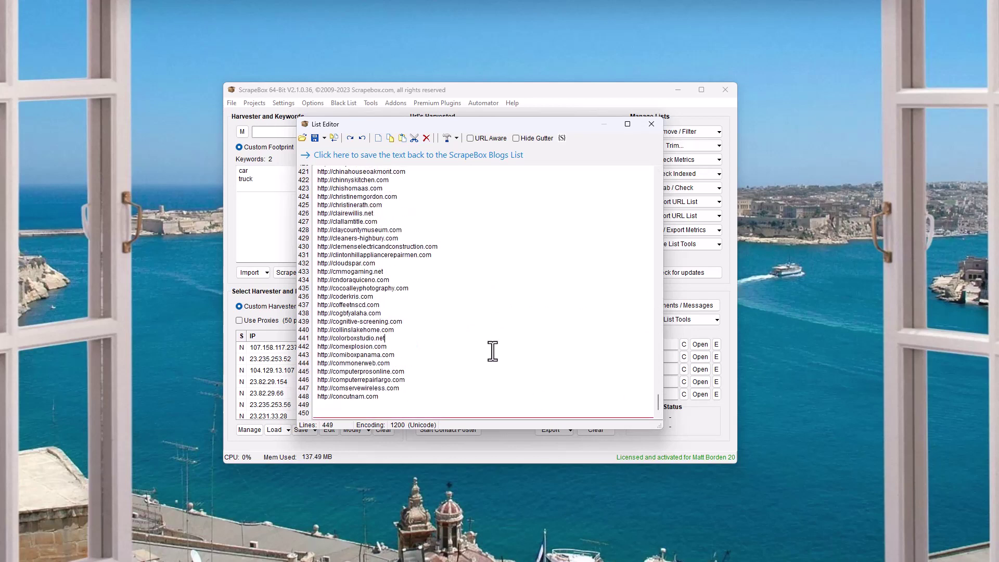
- Save the 449-line list back to the Blogs list, then glance at the Export options and dismiss them
left_click(468, 155)
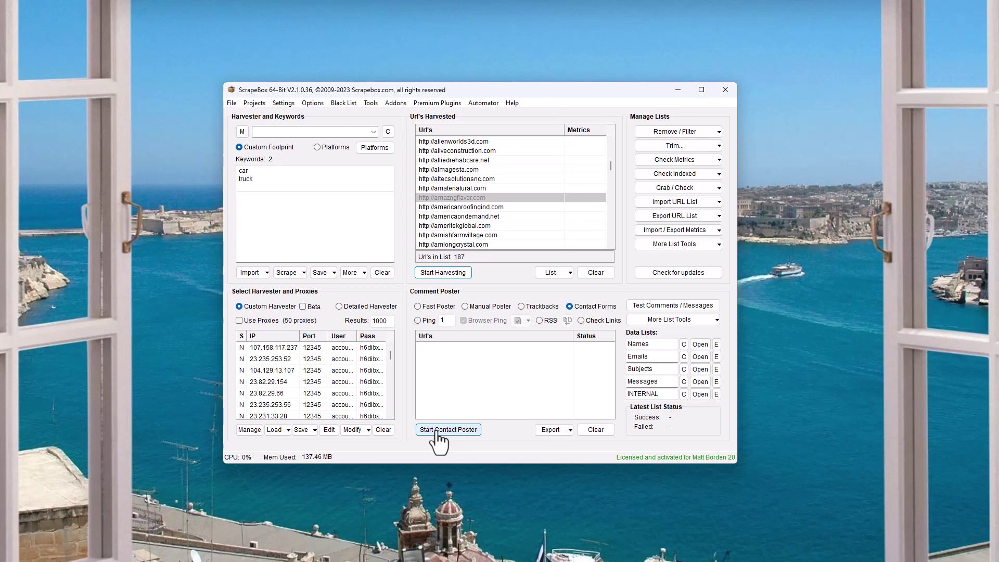
scroll(520, 152, "down", 20)
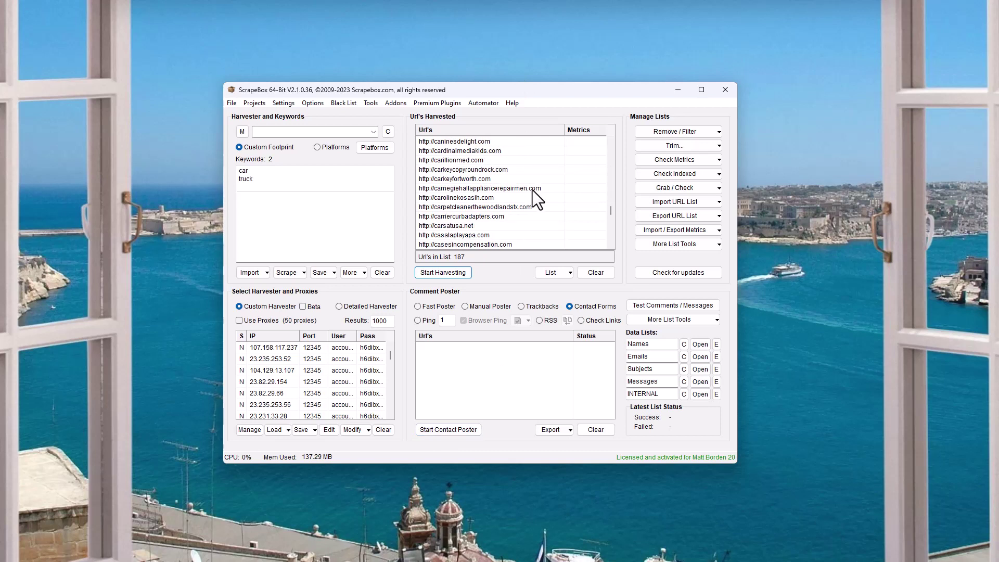
left_click(554, 430)
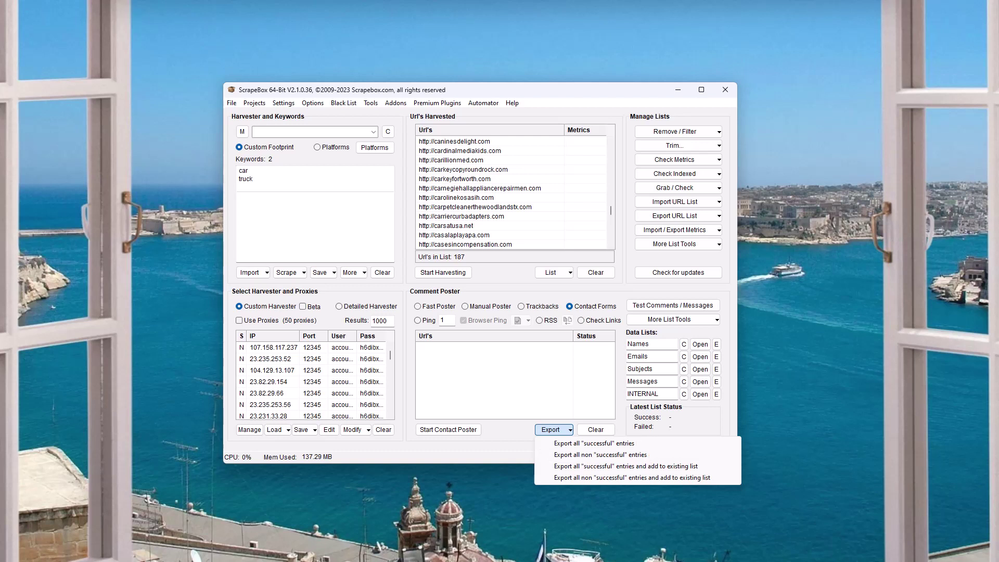
left_click(289, 2)
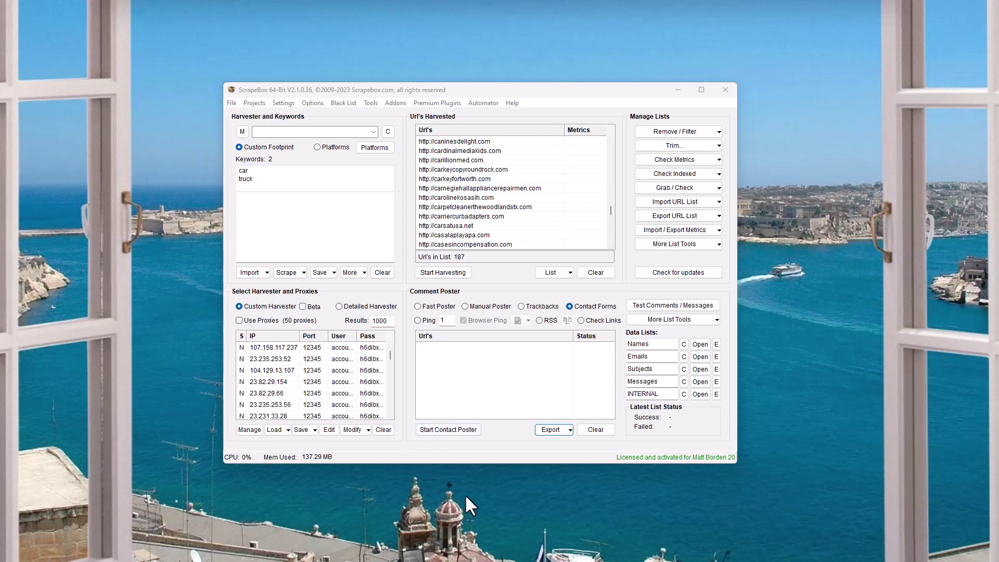
- Select the car and truck keywords, then launch and close the YPScraper premium plugin
left_click_drag(292, 183, 144, 149)
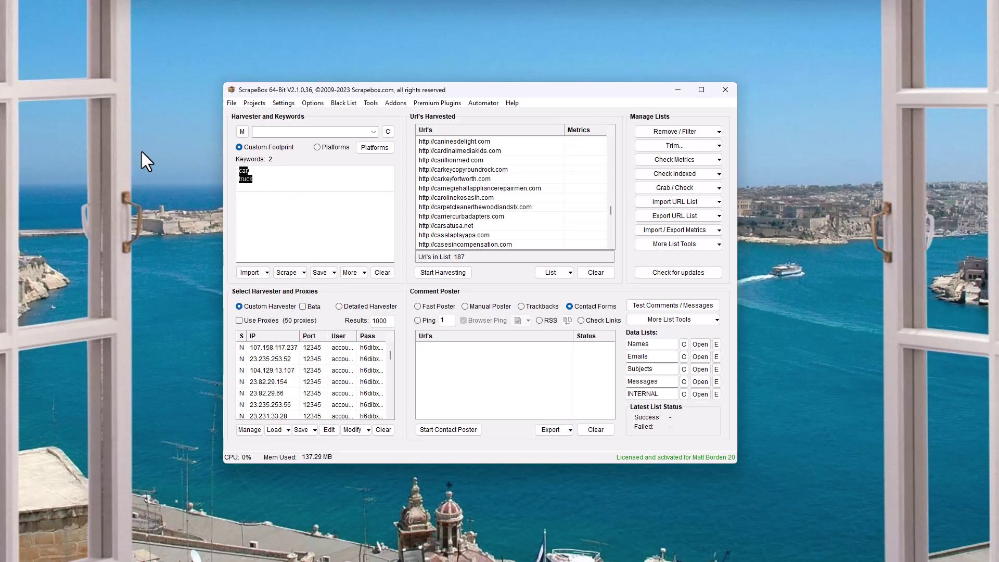
left_click(437, 102)
left_click(459, 312)
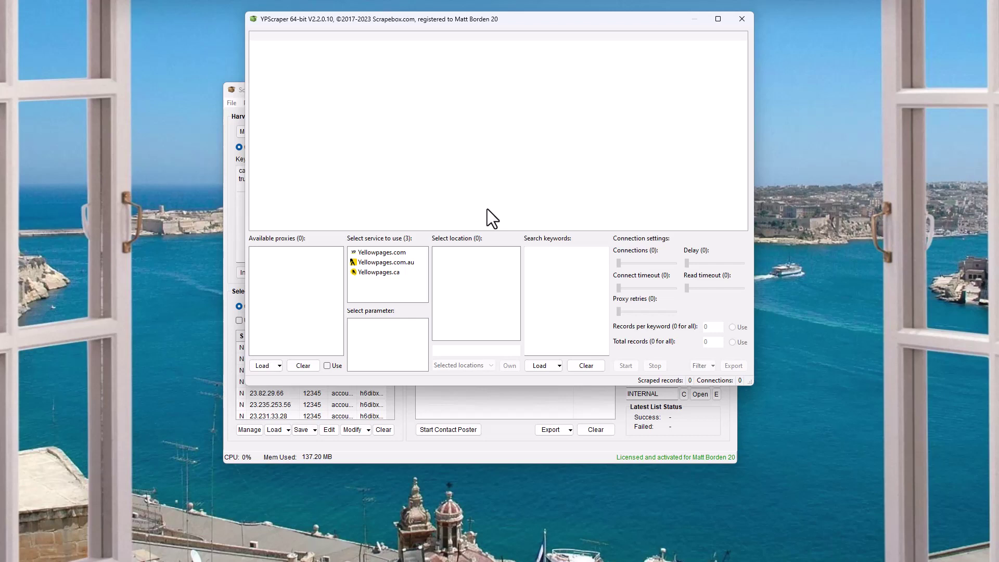
left_click(745, 22)
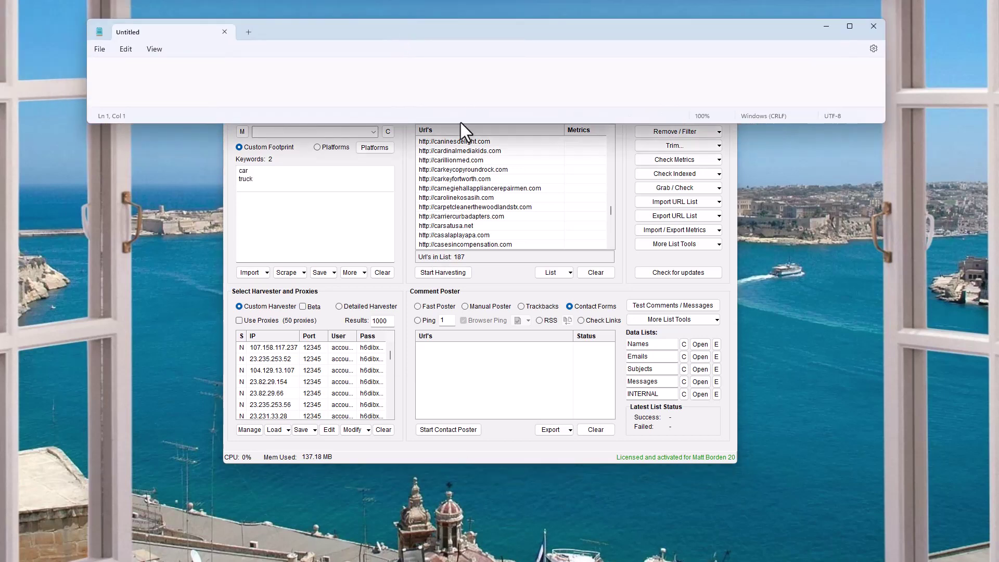
- Enlarge the note and type 'service - setting GA4' with a second line 'atlanta GA -'
left_click_drag(458, 123, 437, 313)
type("service - settin")
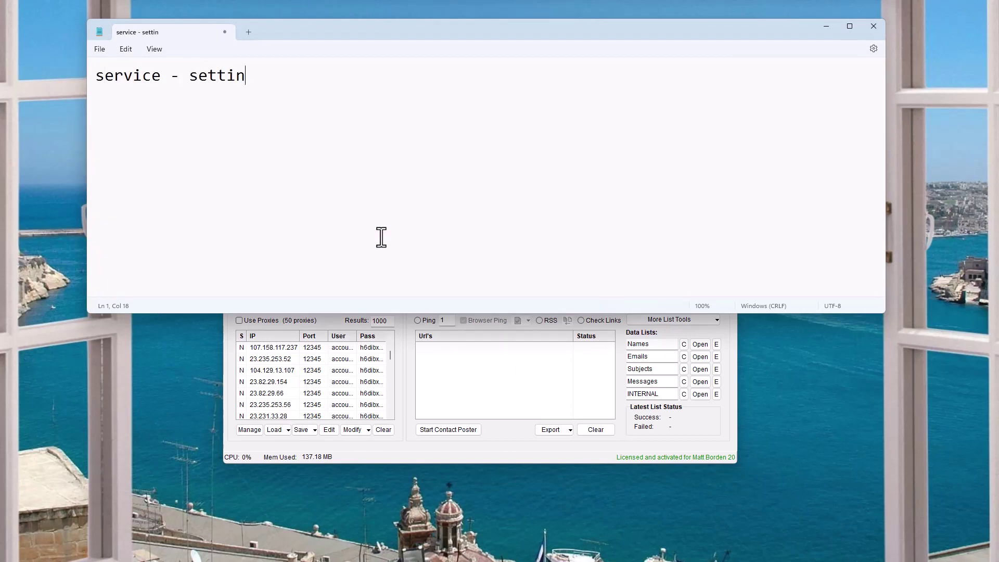
type("g GA4")
key("Return")
key("Return")
type("atl")
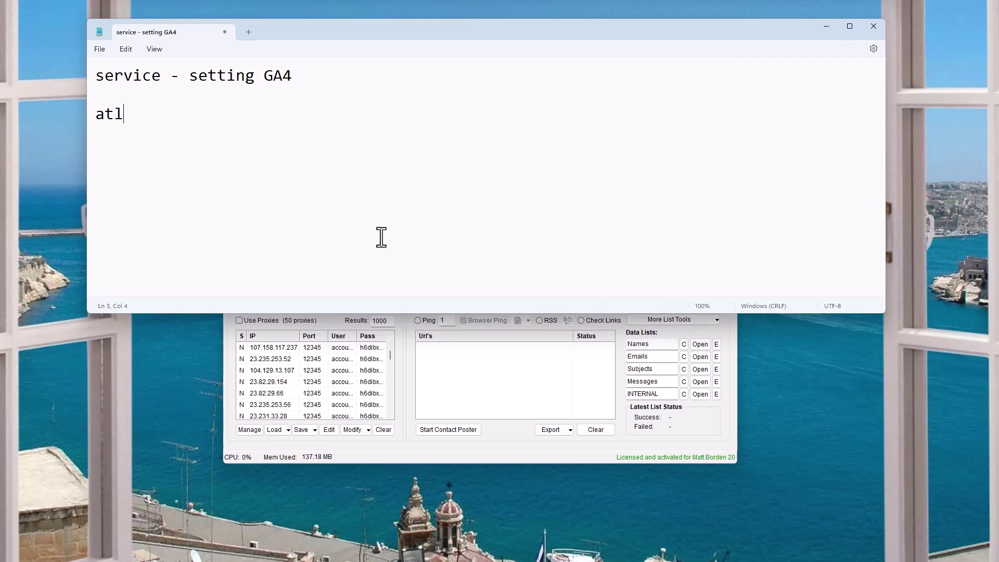
type("anta GA -")
key("BackSpace")
key("BackSpace")
type("0")
key("BackSpace")
key("BackSpace")
type("-")
- Append 'atlanta GA' to the keyword truck so it reads 'truck atlanta GA'
left_click(458, 392)
left_click(437, 103)
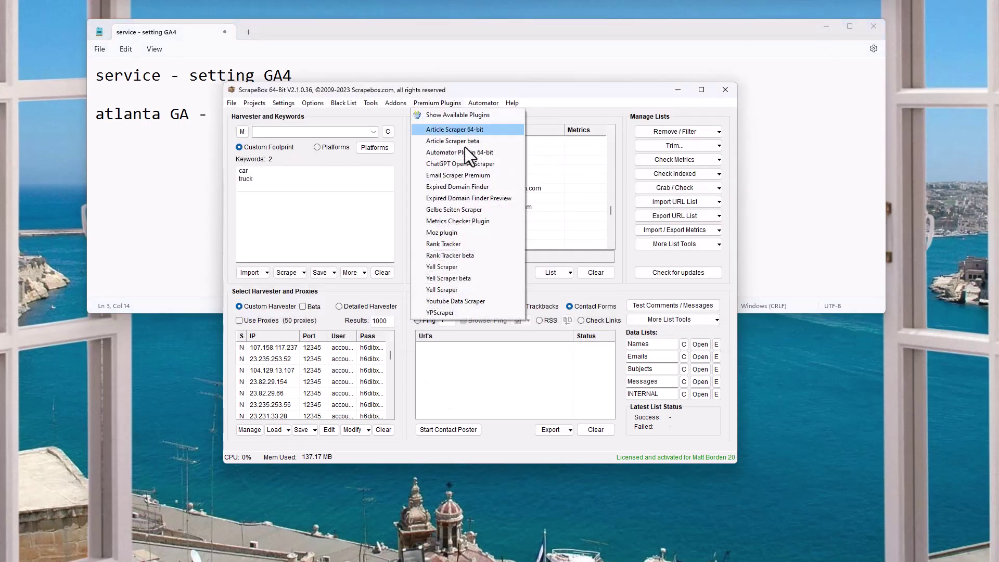
left_click(478, 312)
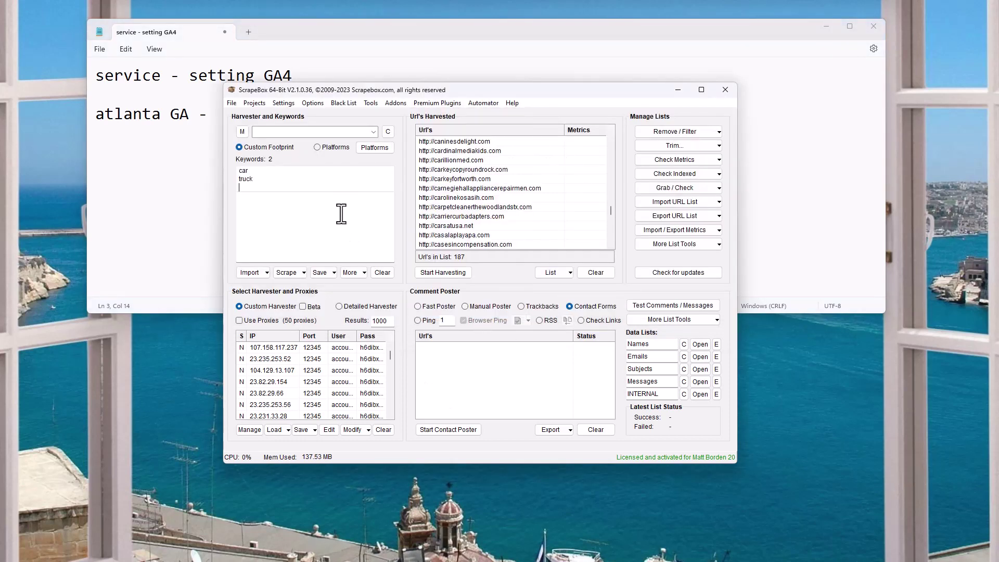
left_click_drag(341, 207, 208, 176)
left_click(283, 177)
type("atlanta GA")
- Open and cancel the footprint list loader, then open and close the Custom Harvester unrun
left_click(242, 131)
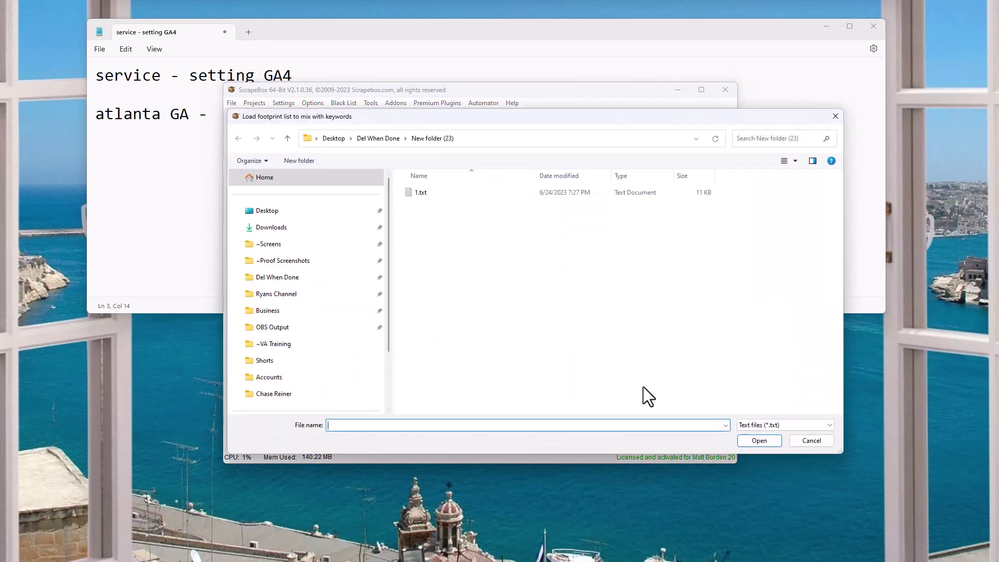
left_click(814, 439)
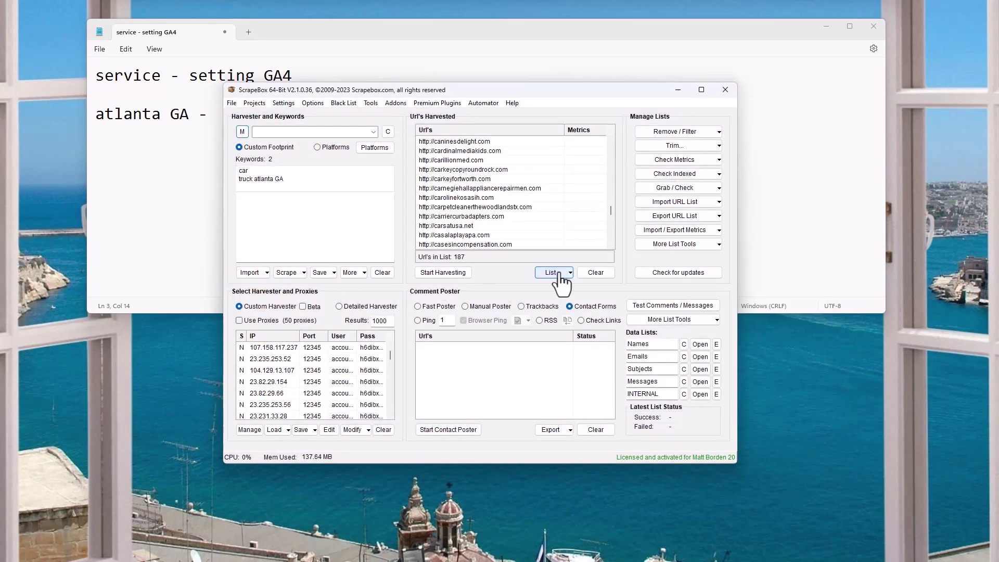
left_click(432, 273)
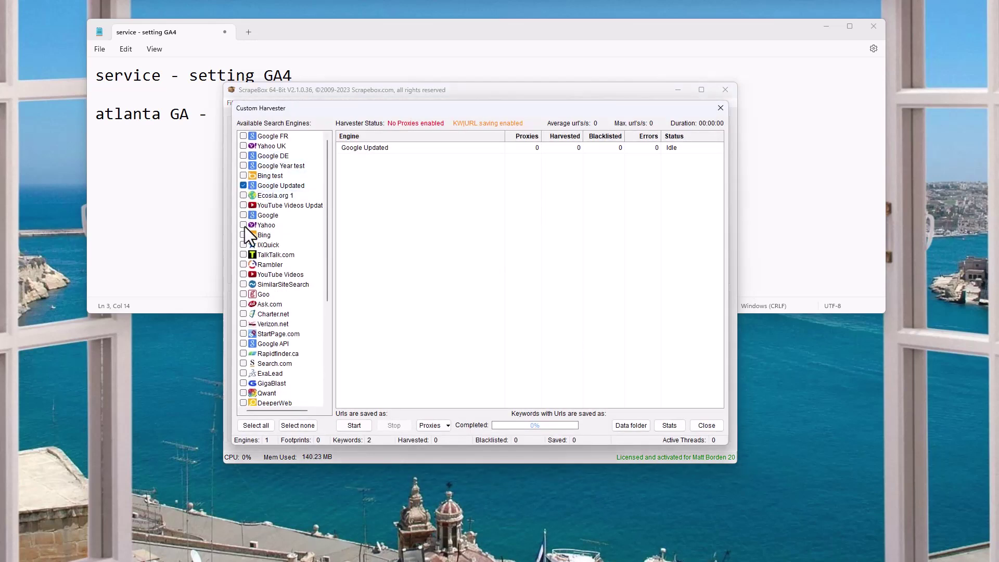
left_click(707, 429)
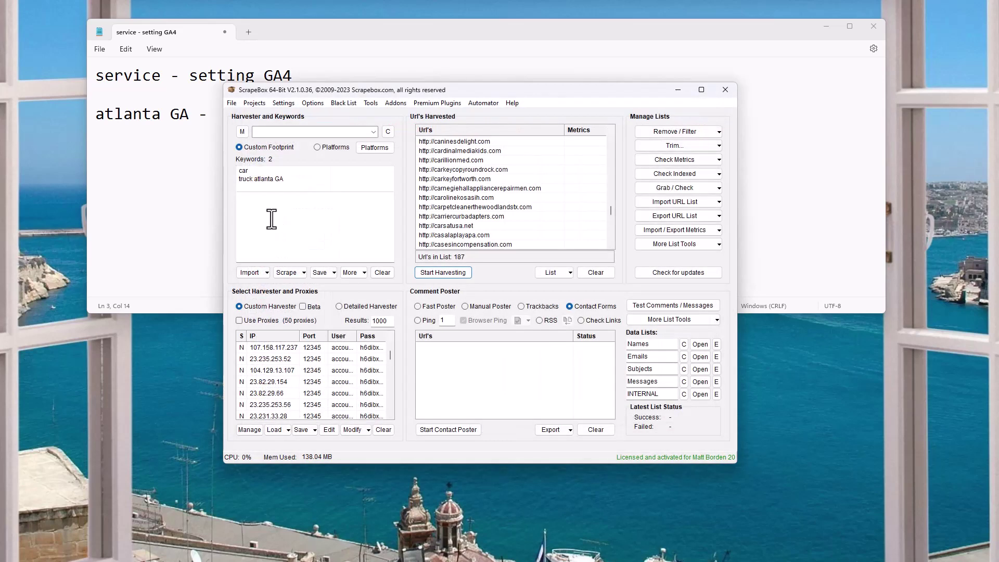
- Type 'Hey, do you have any trees you need removed, or trimmed.' after 'atlanta GA -'
left_click(221, 122)
type("Hey, do you have any trees you need removed, or tripp")
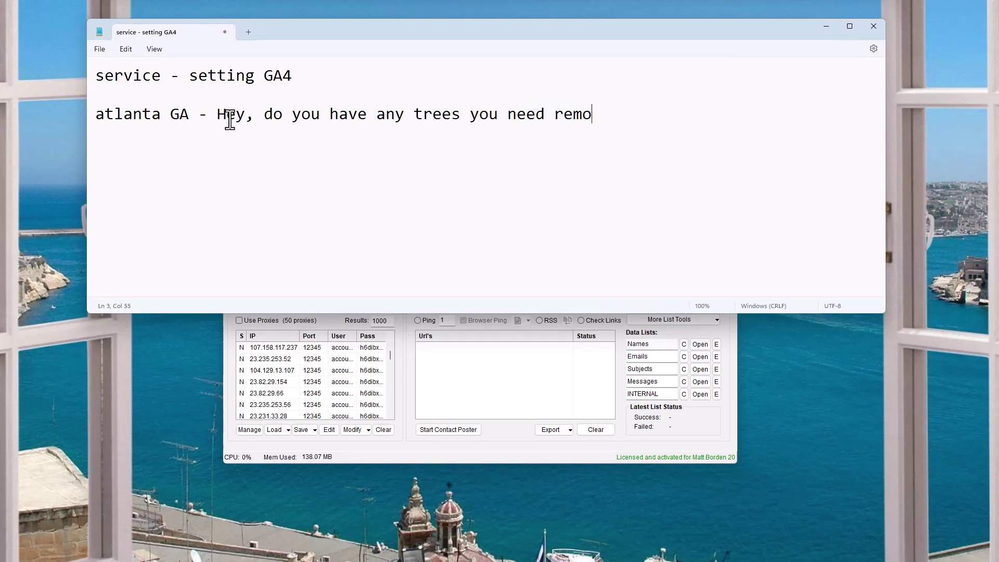
key("BackSpace")
key("BackSpace")
type("mmed.")
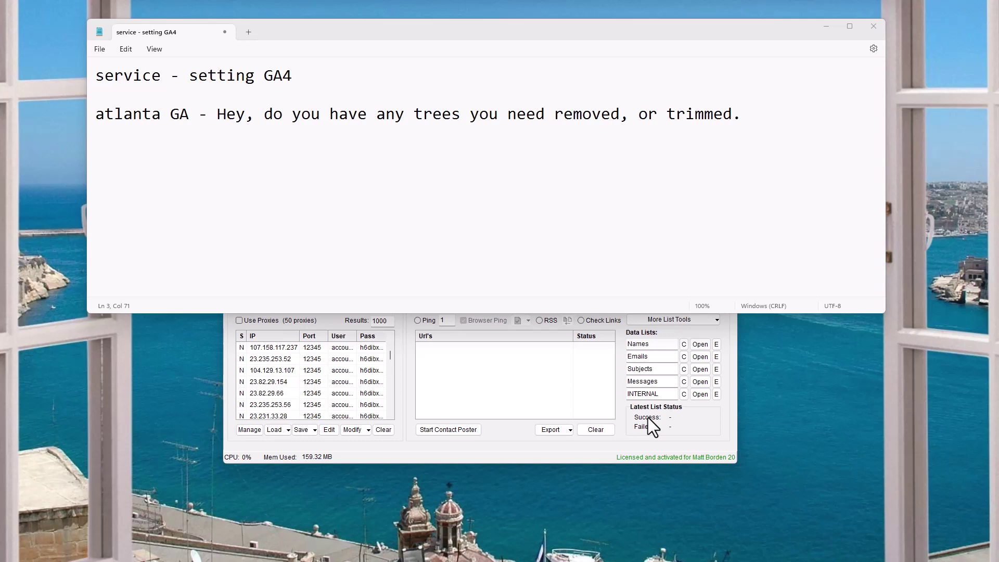
- Bring ScrapeBox's main window with the 187 harvested URLs back in front of the note
left_click(563, 361)
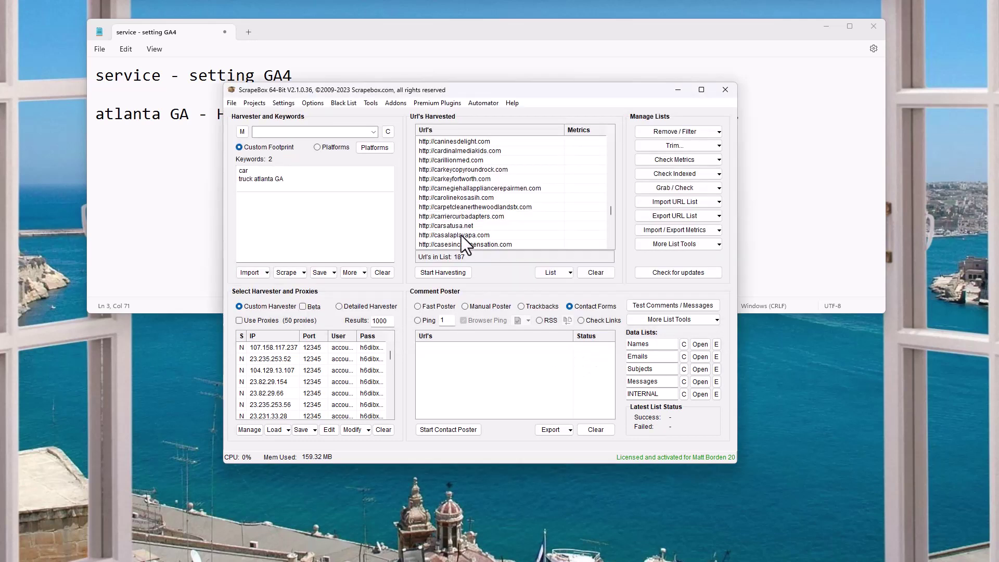